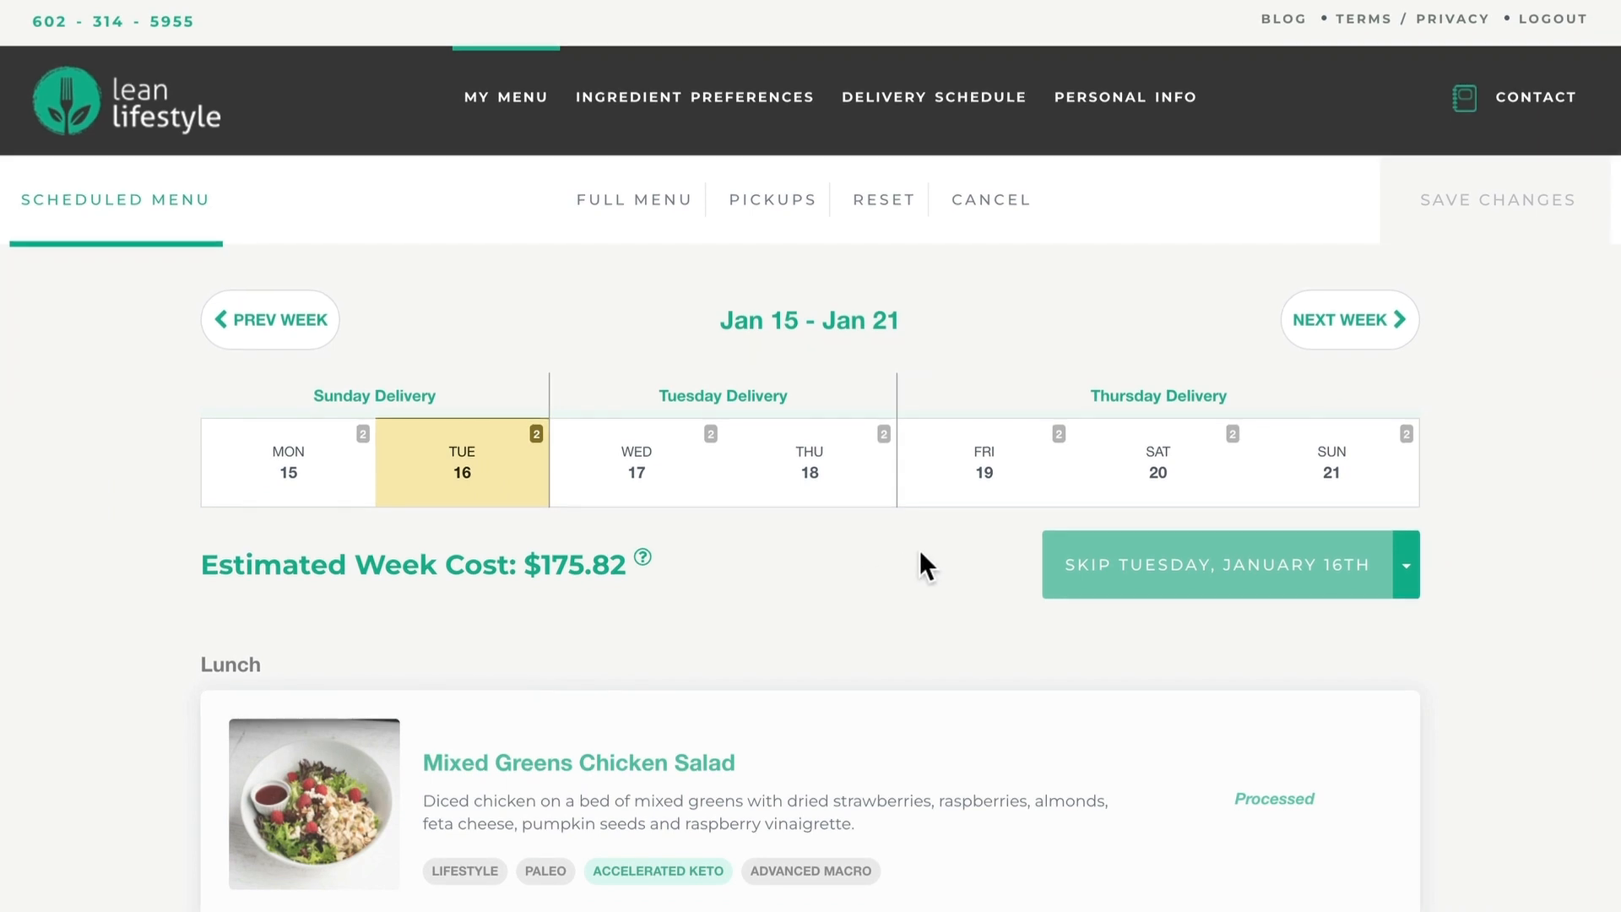
- Review the lunch and dinner scheduled for Friday, January 19
{"action": "left_click", "coordinate": [982, 472]}
{"action": "scroll", "coordinate": [982, 507], "scroll_direction": "down", "scroll_amount": 5}
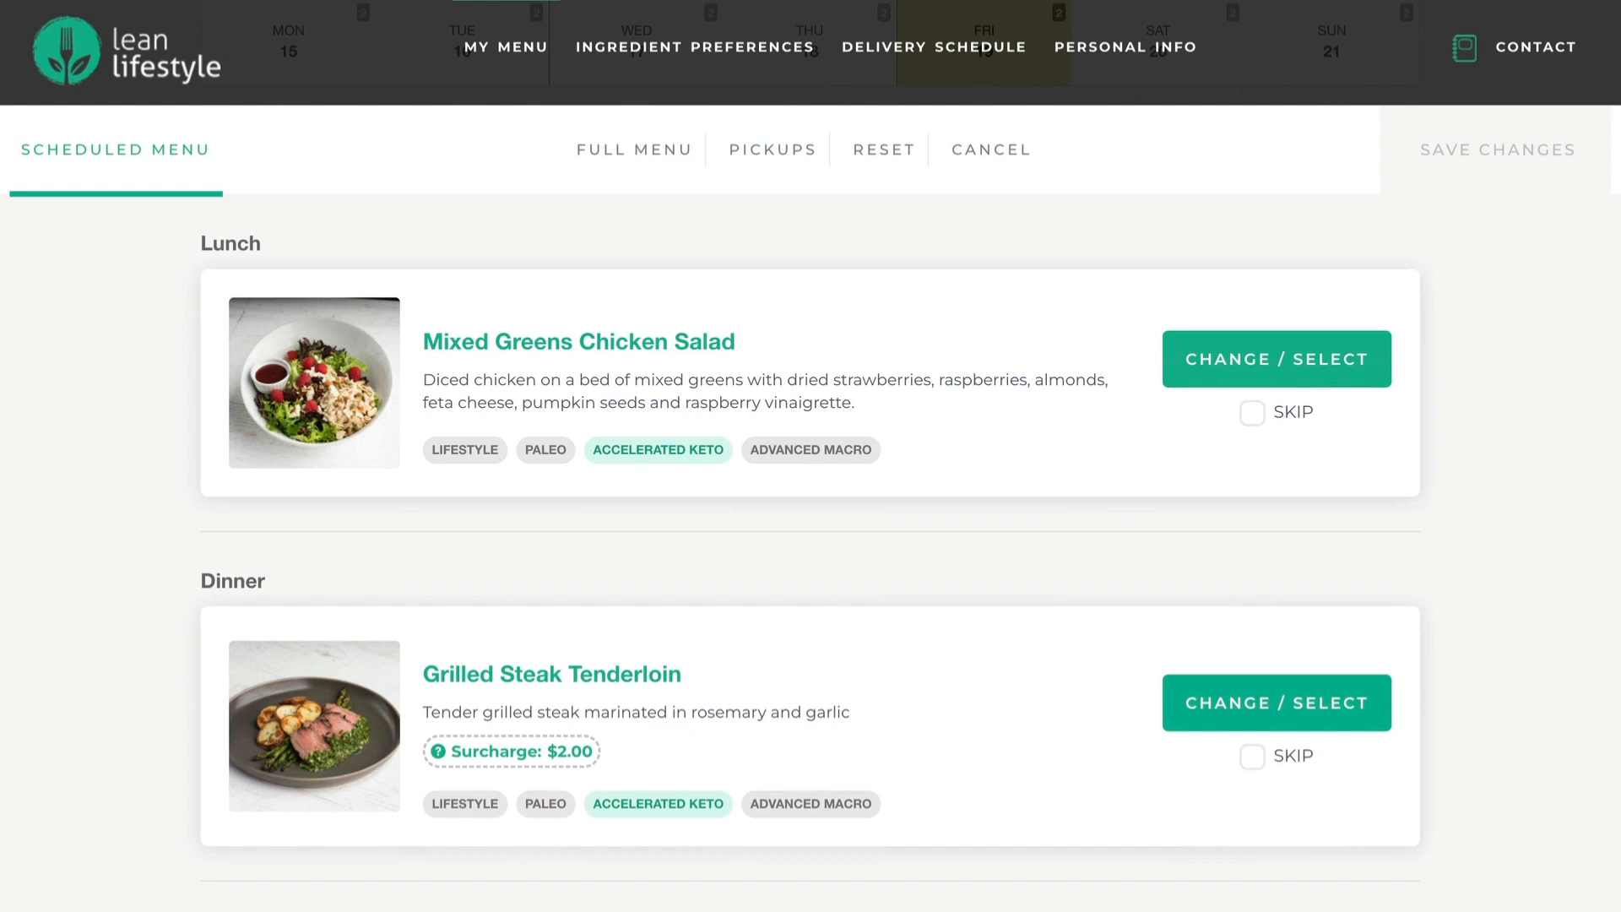
{"action": "scroll", "coordinate": [810, 506], "scroll_direction": "up", "scroll_amount": 5}
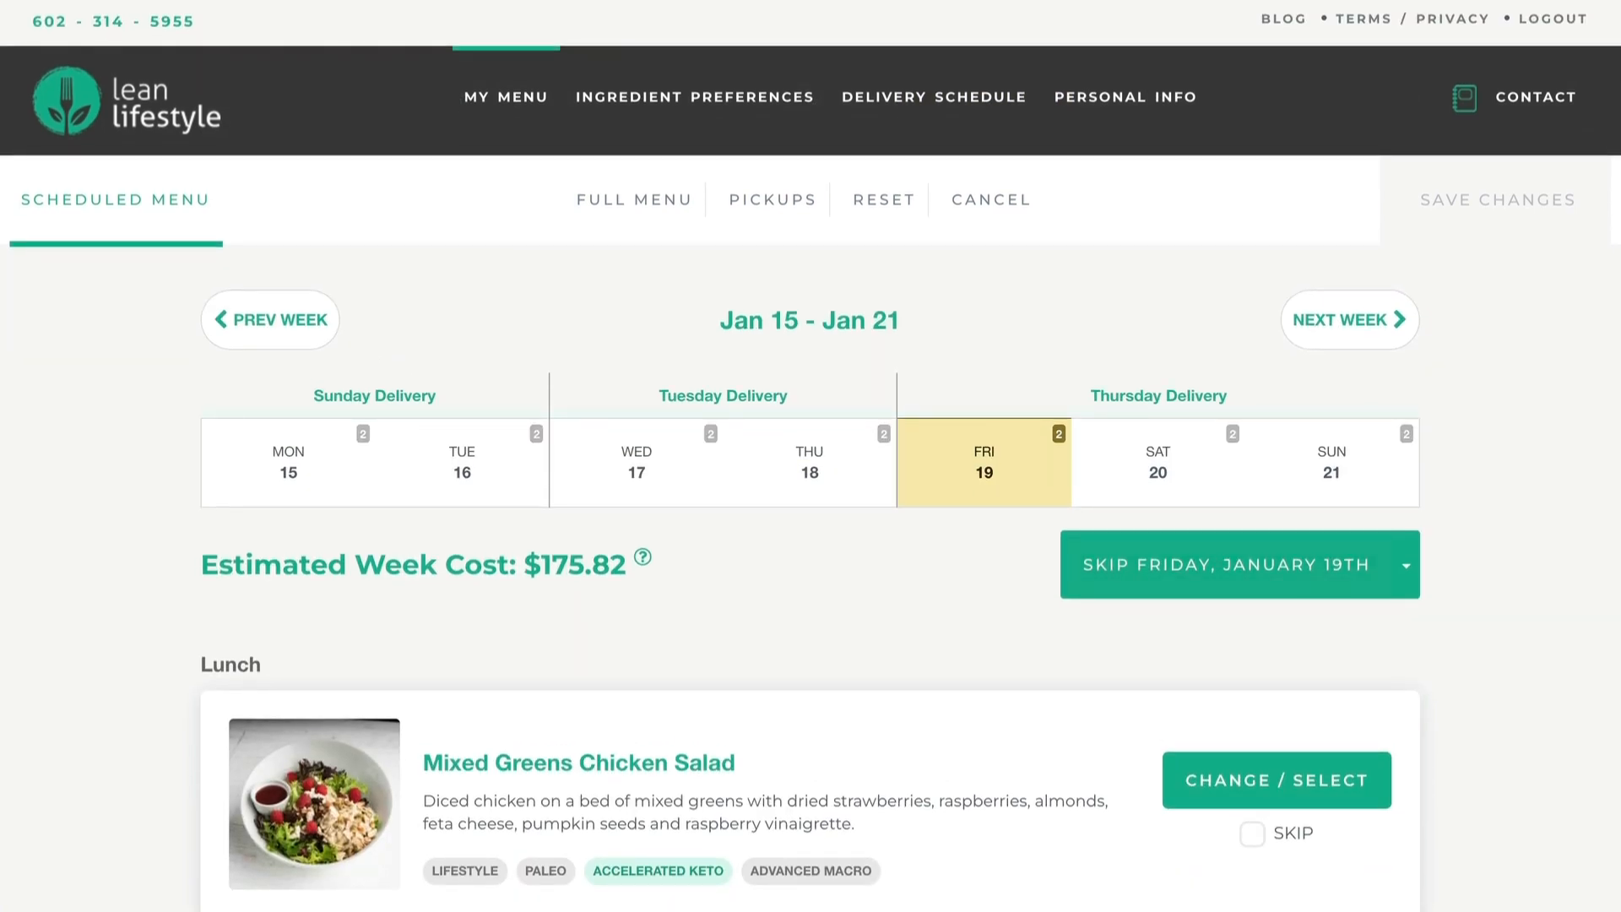
- Replace the lunch on Wednesday, January 17 with Tikka Masala Chicken
{"action": "left_click", "coordinate": [645, 505]}
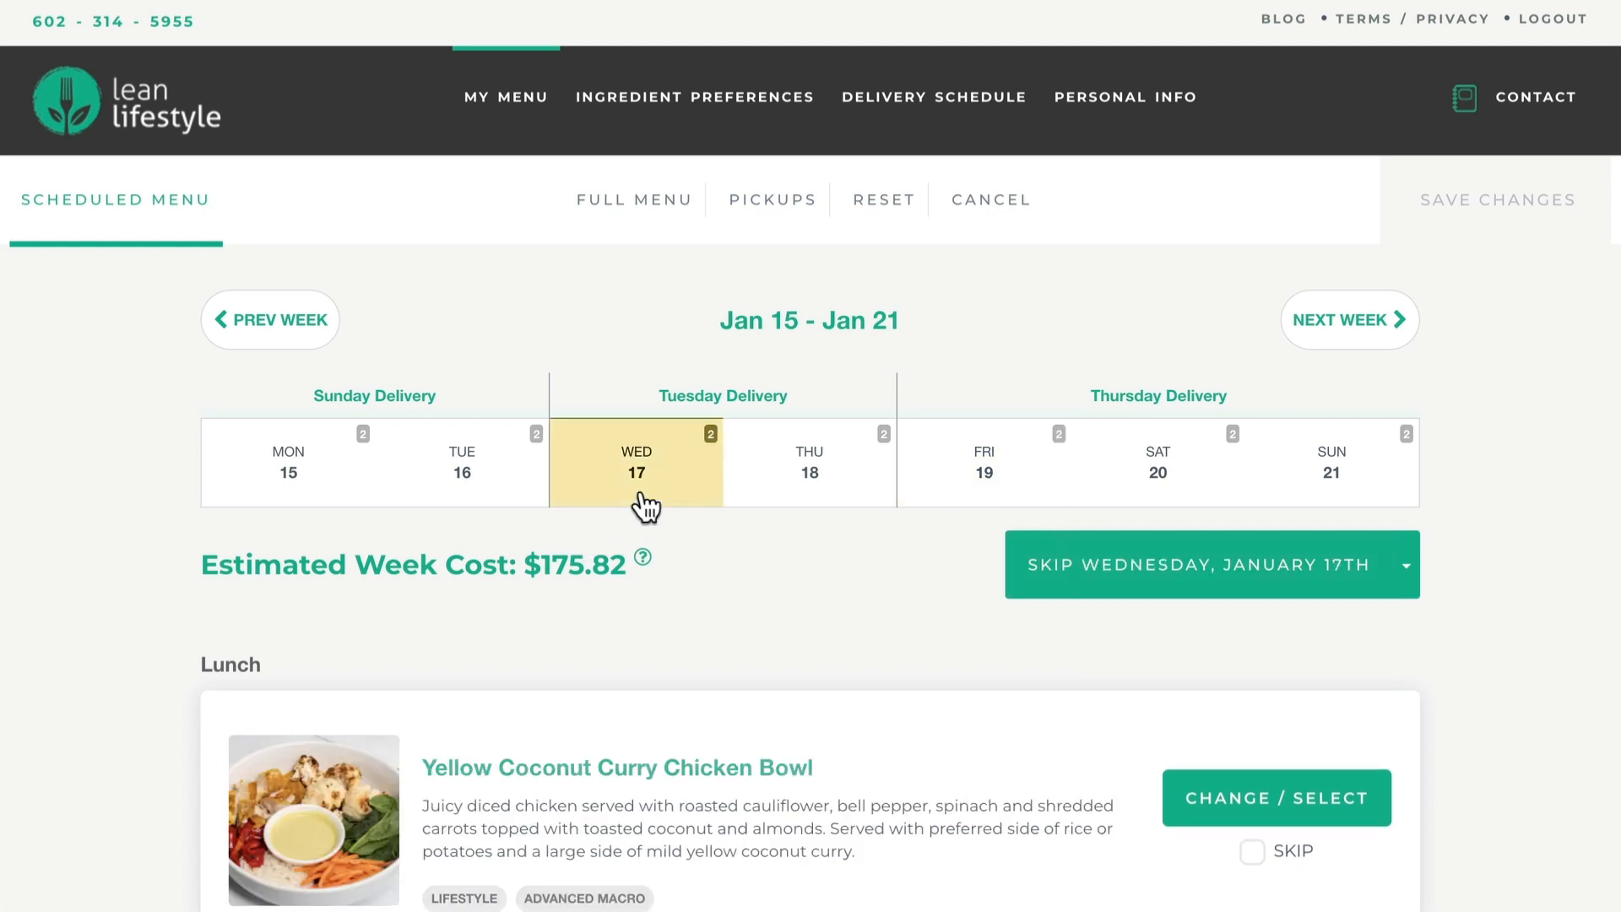
{"action": "scroll", "coordinate": [810, 507], "scroll_direction": "down", "scroll_amount": 5}
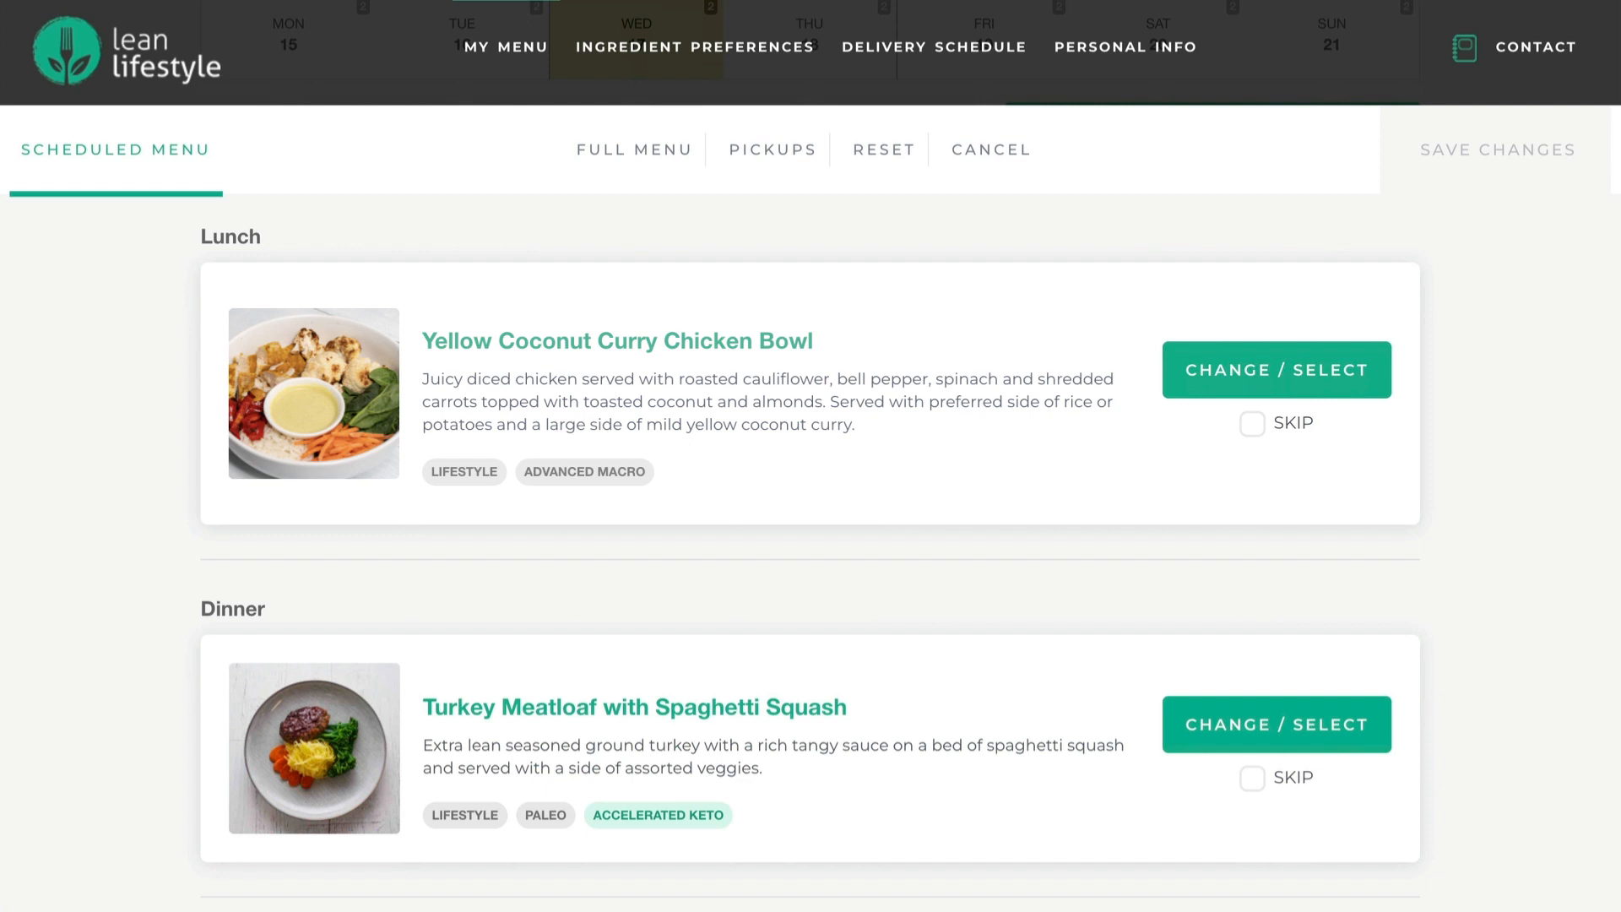
{"action": "left_click", "coordinate": [1325, 384]}
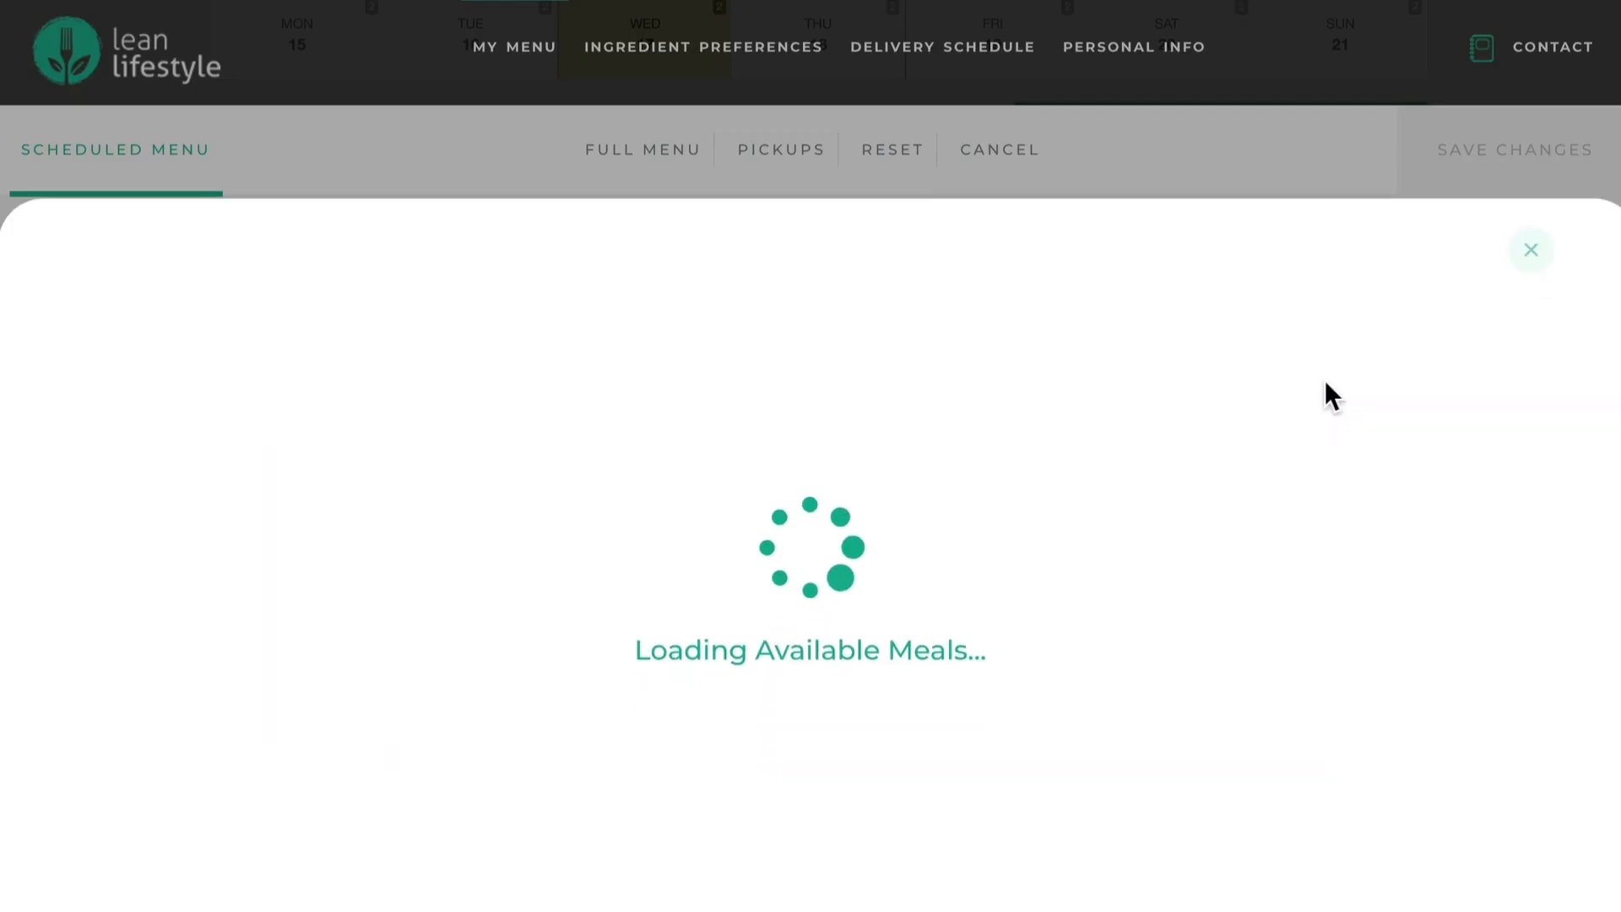
{"action": "scroll", "coordinate": [1603, 448], "scroll_direction": "down", "scroll_amount": 15}
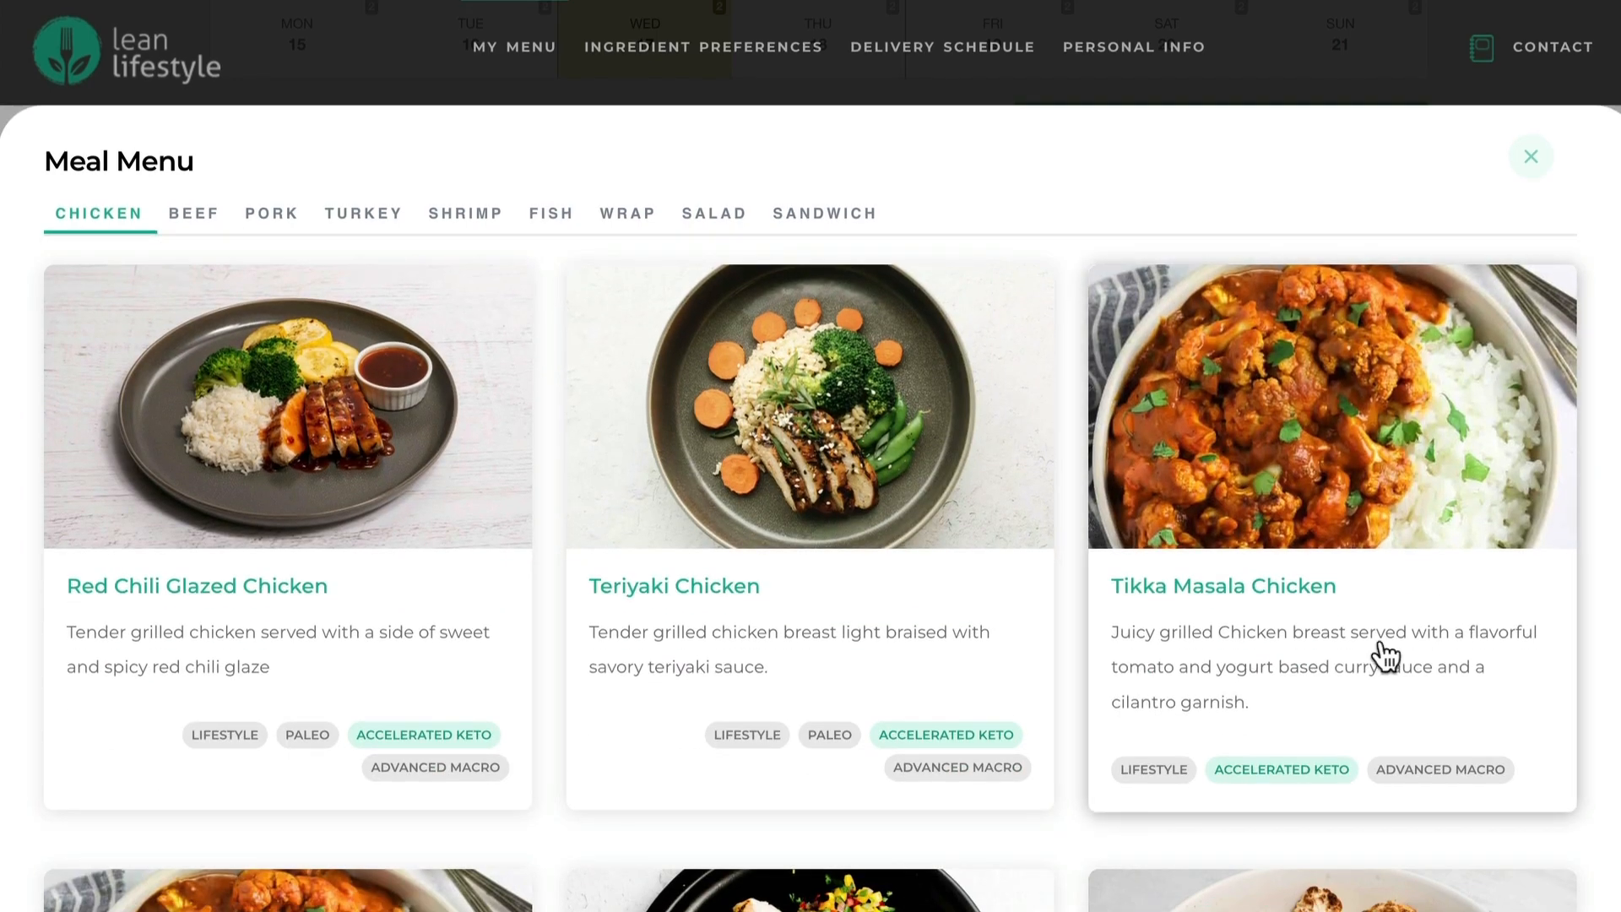
{"action": "left_click", "coordinate": [1386, 655]}
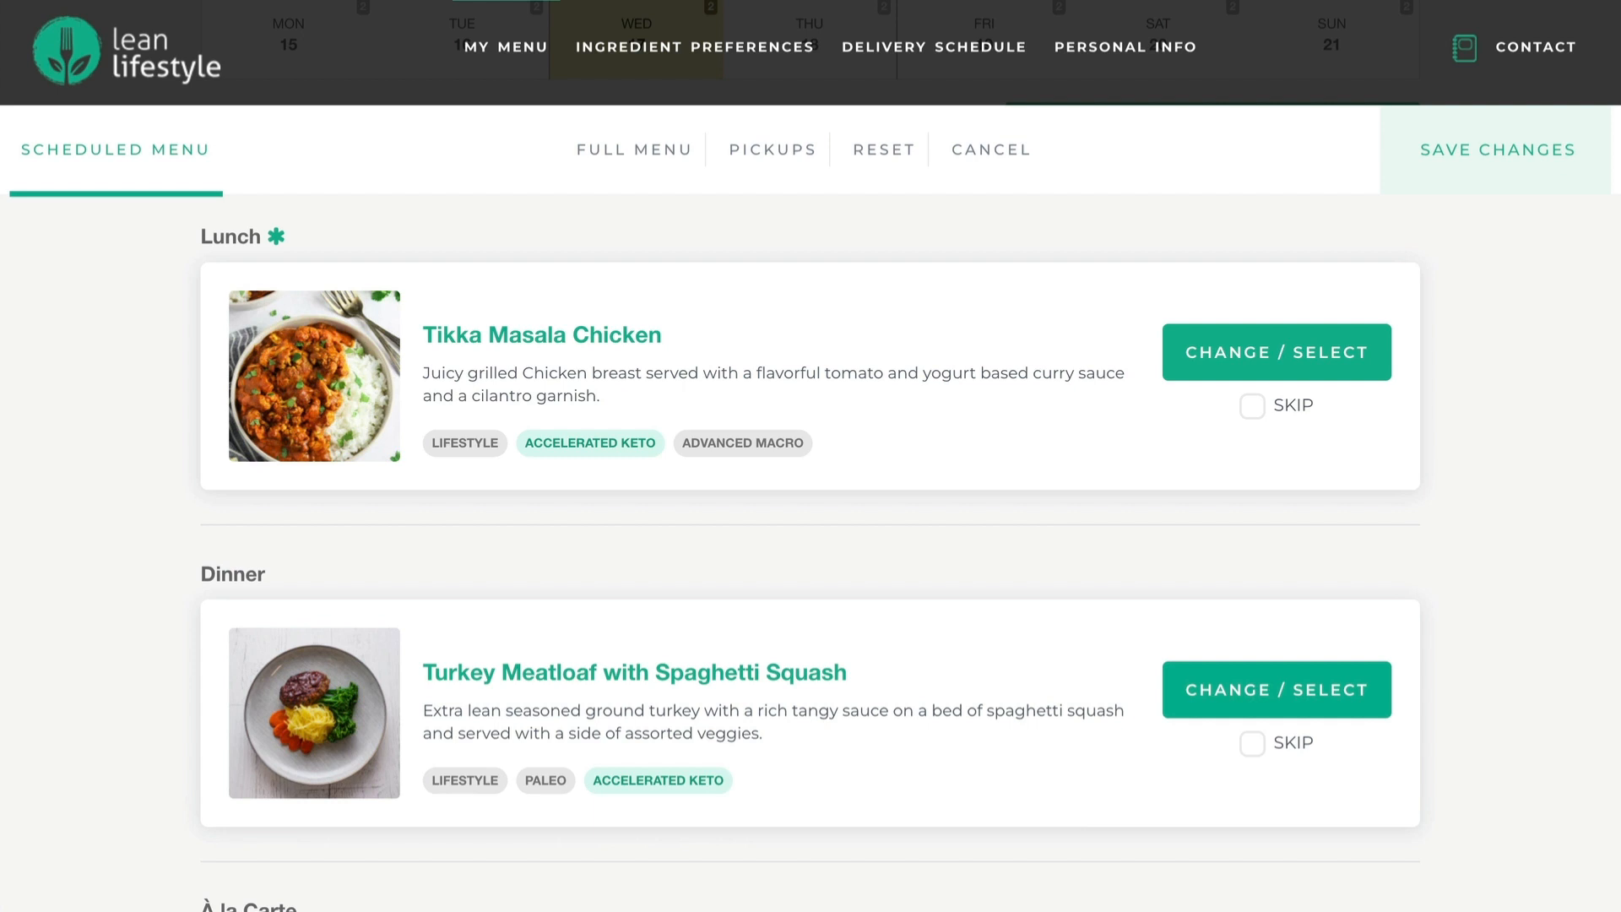
- Add Brown Rice from the à la carte grains to Wednesday, January 17 as a recurring shipment
{"action": "scroll", "coordinate": [810, 507], "scroll_direction": "down", "scroll_amount": 8}
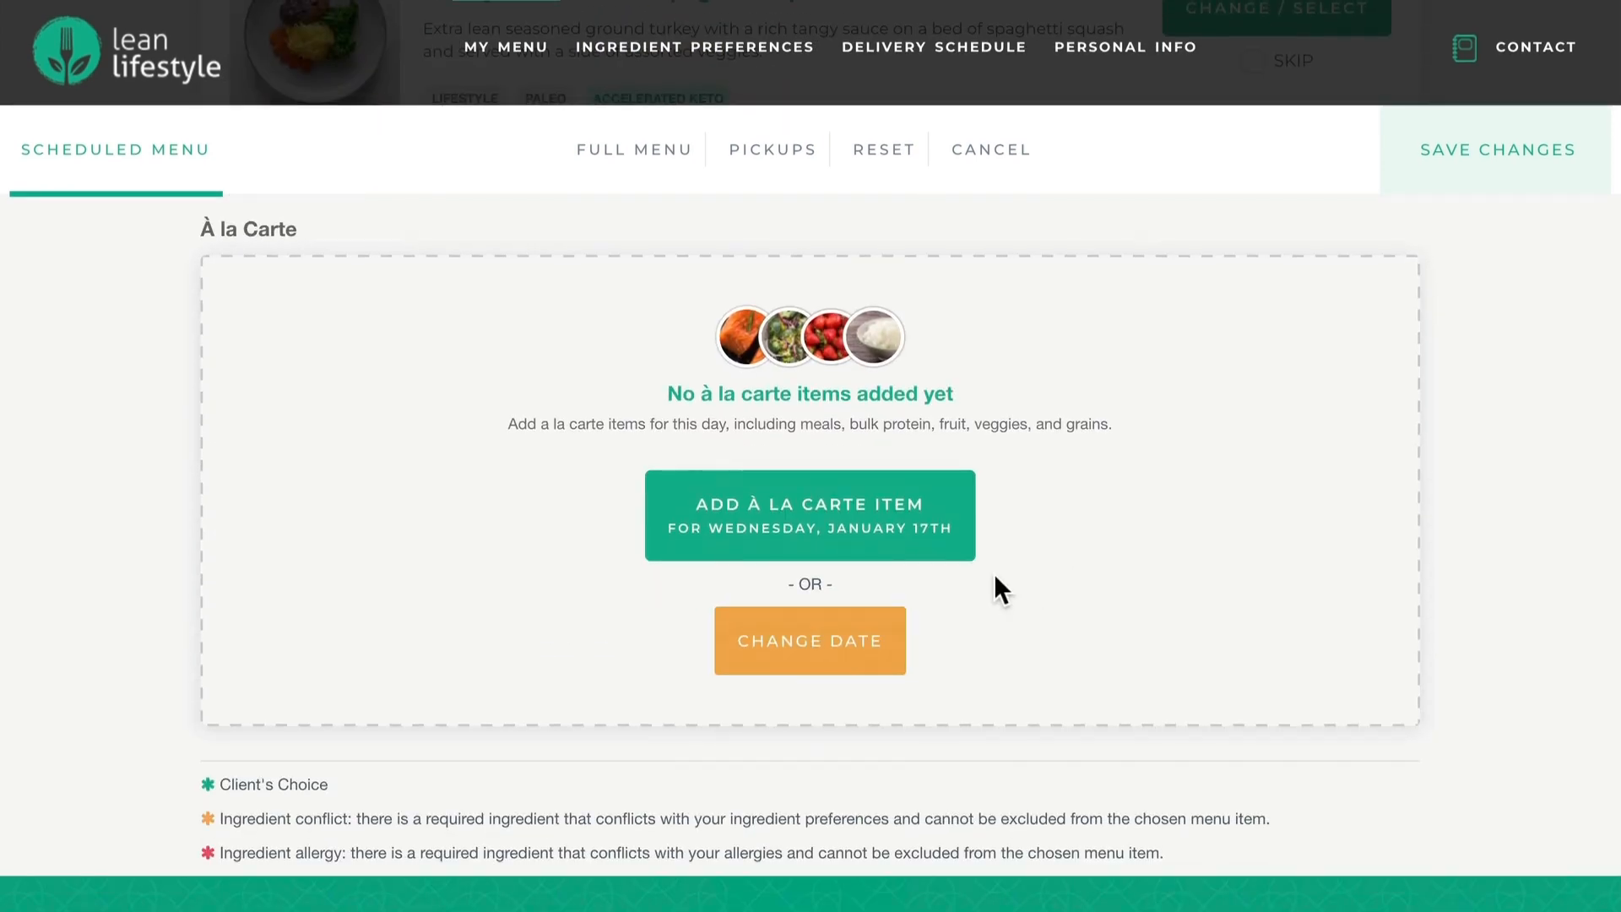
{"action": "left_click", "coordinate": [886, 550]}
{"action": "left_click", "coordinate": [311, 221]}
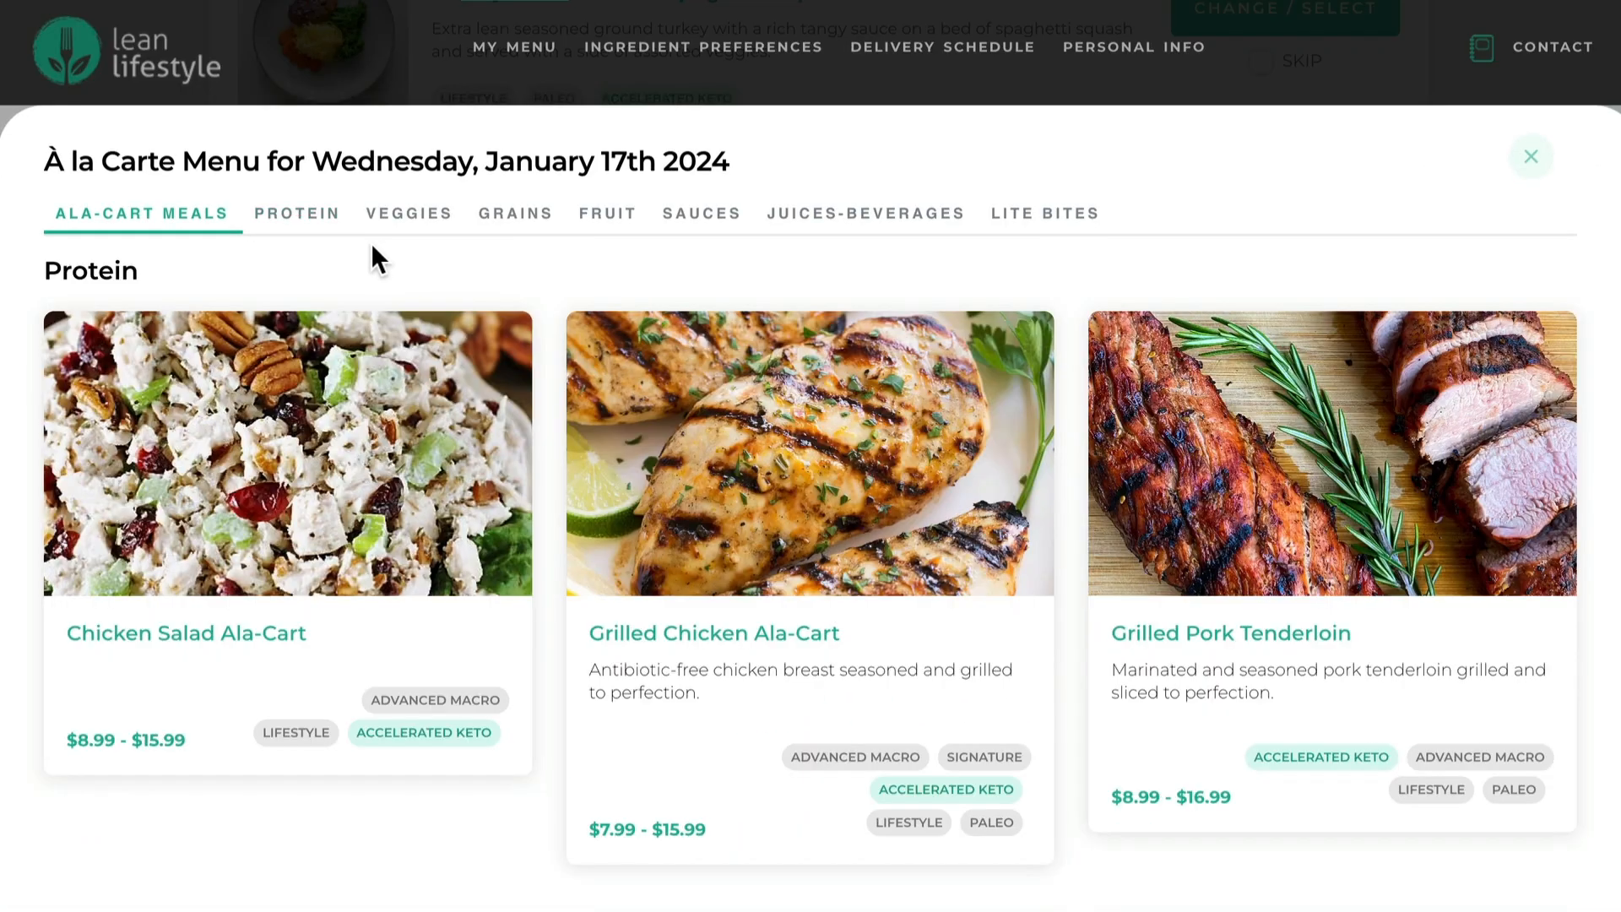
{"action": "left_click", "coordinate": [410, 220]}
{"action": "left_click", "coordinate": [502, 227]}
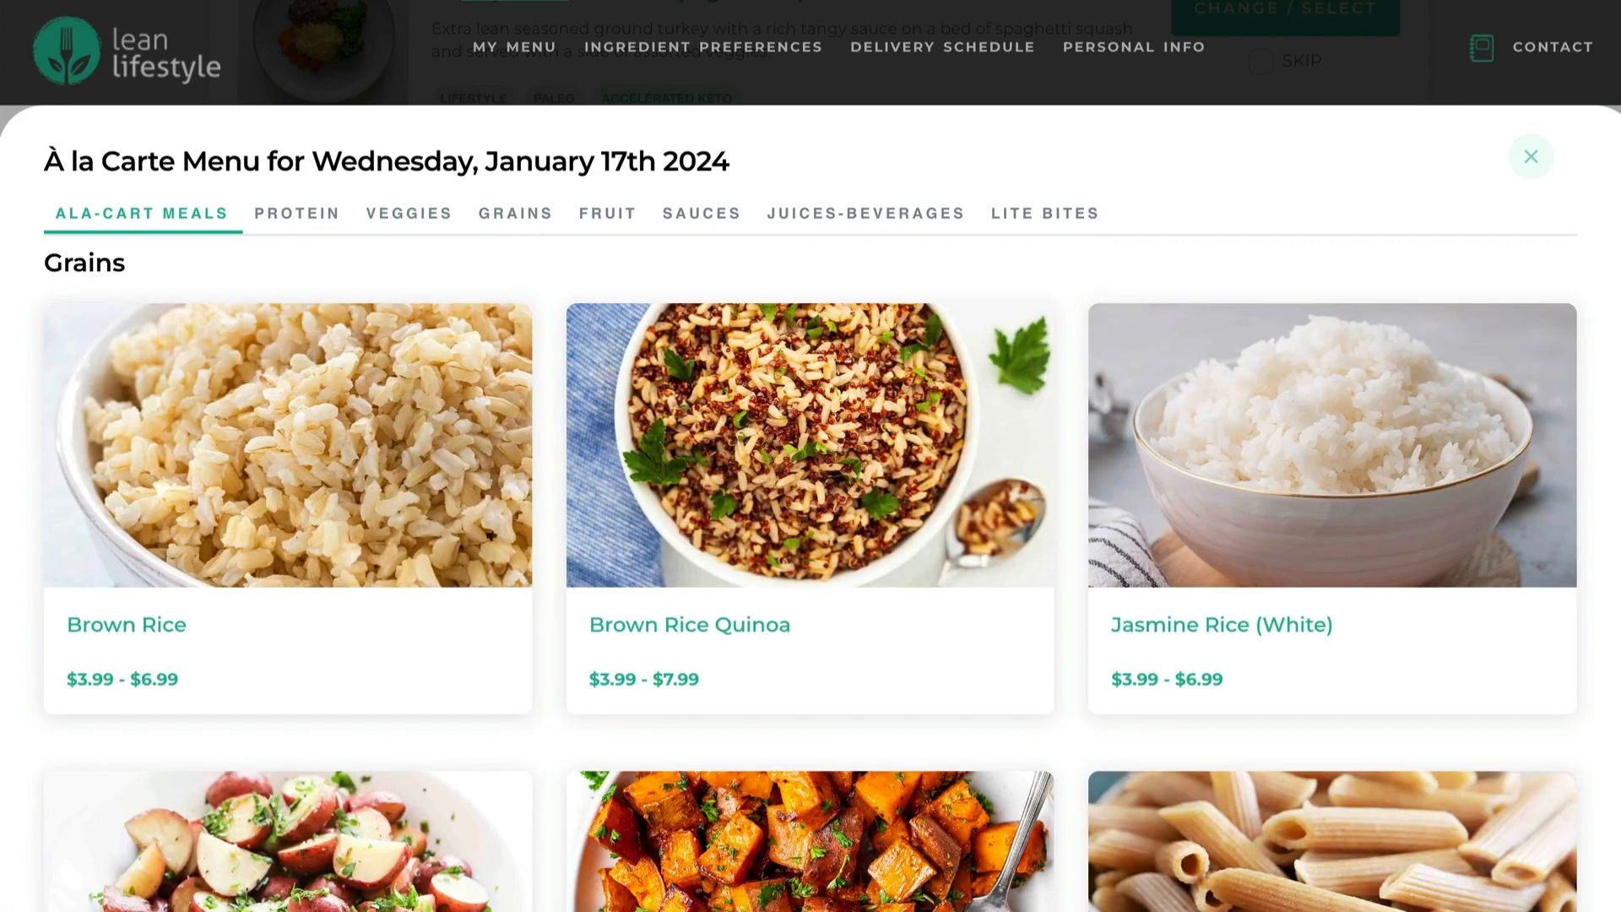
{"action": "left_click", "coordinate": [87, 701]}
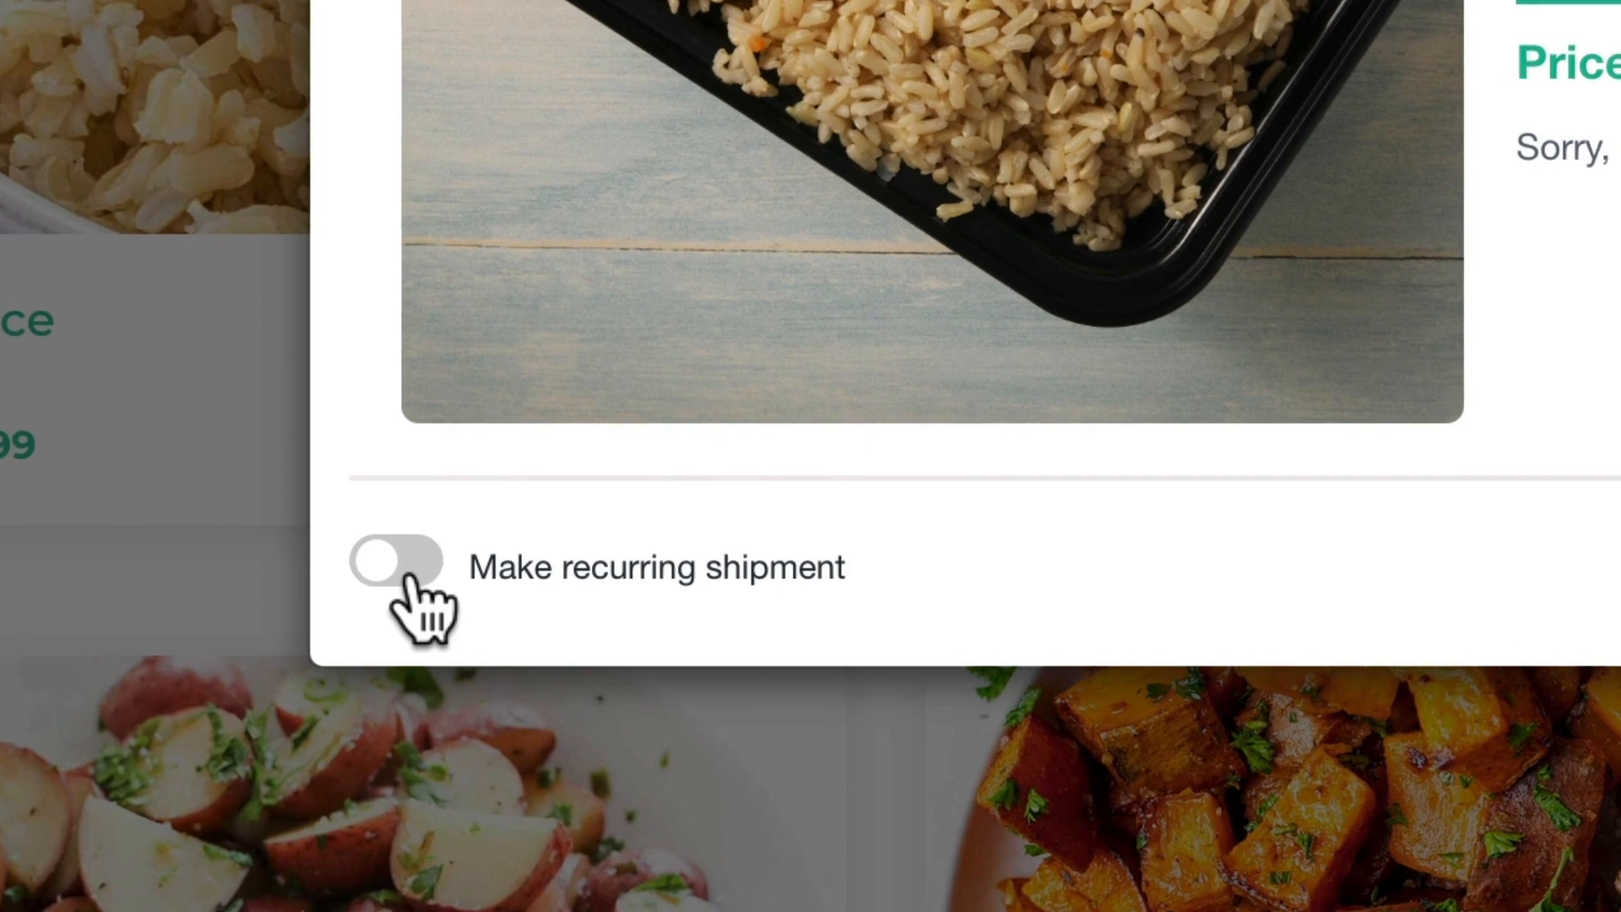
{"action": "left_click", "coordinate": [409, 576]}
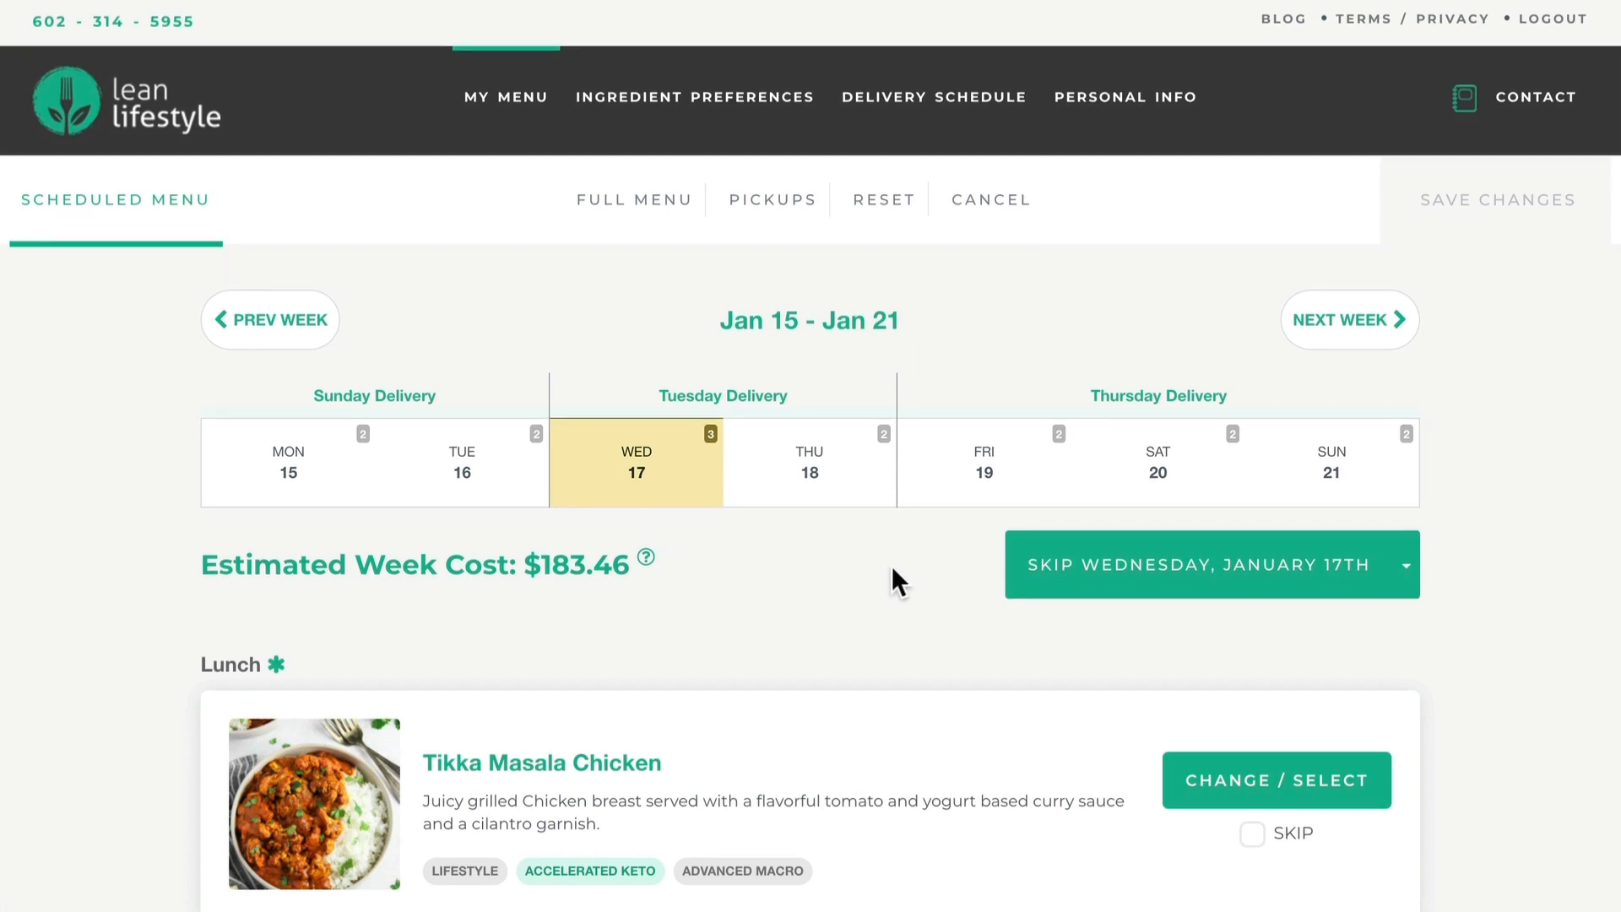
- Skip the Grilled Steak Tenderloin dinner on Friday, January 19
{"action": "left_click", "coordinate": [985, 508]}
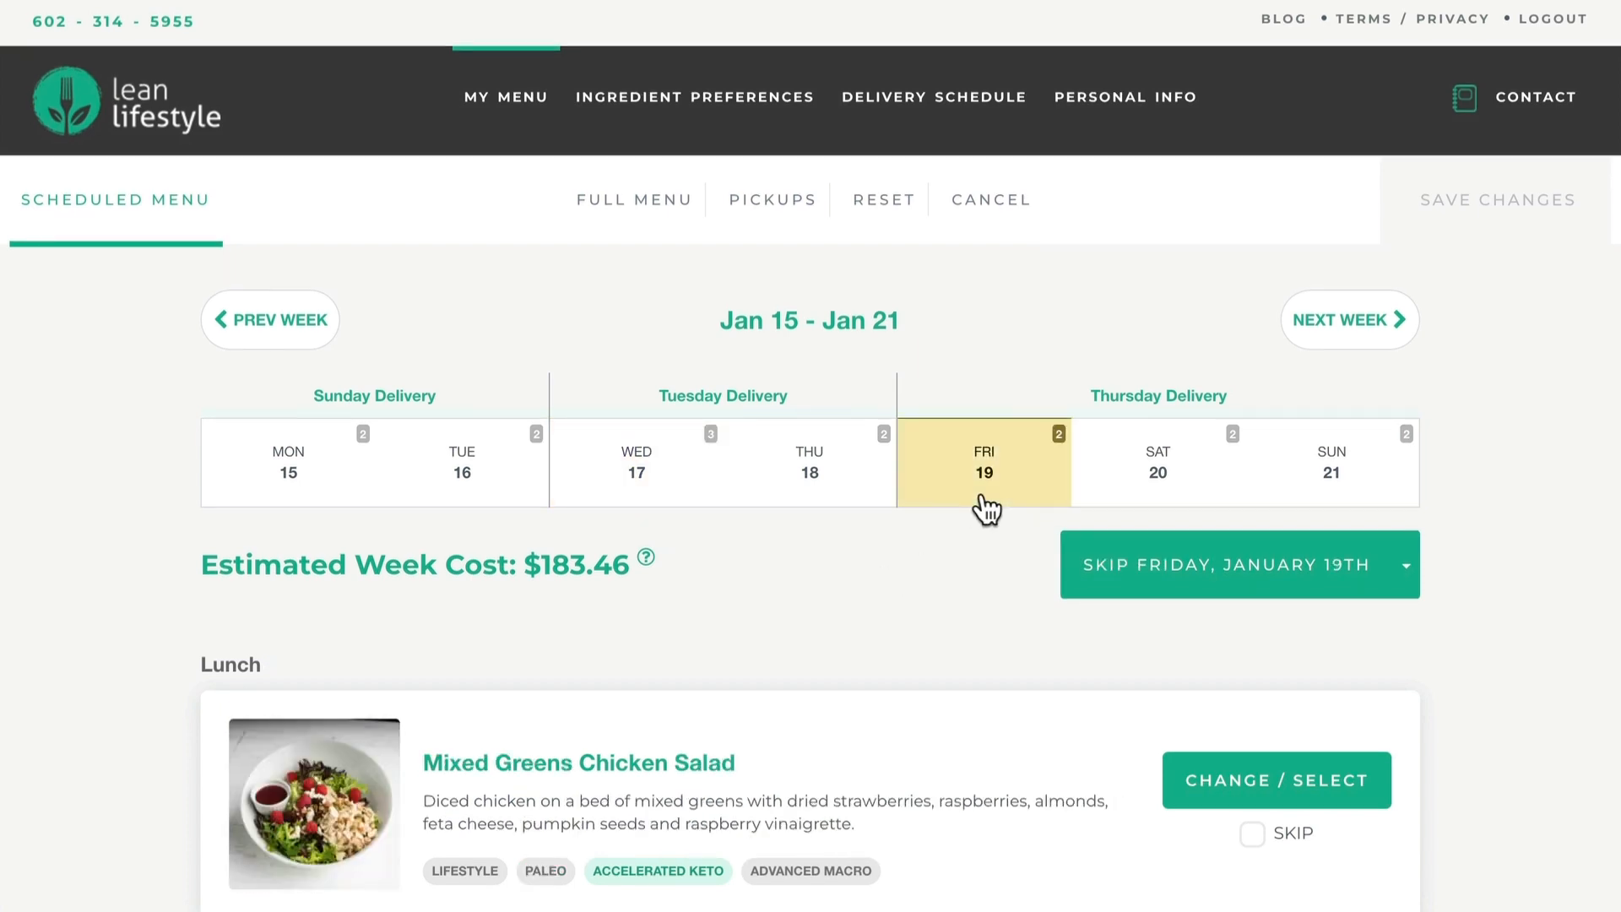
{"action": "scroll", "coordinate": [984, 509], "scroll_direction": "down", "scroll_amount": 5}
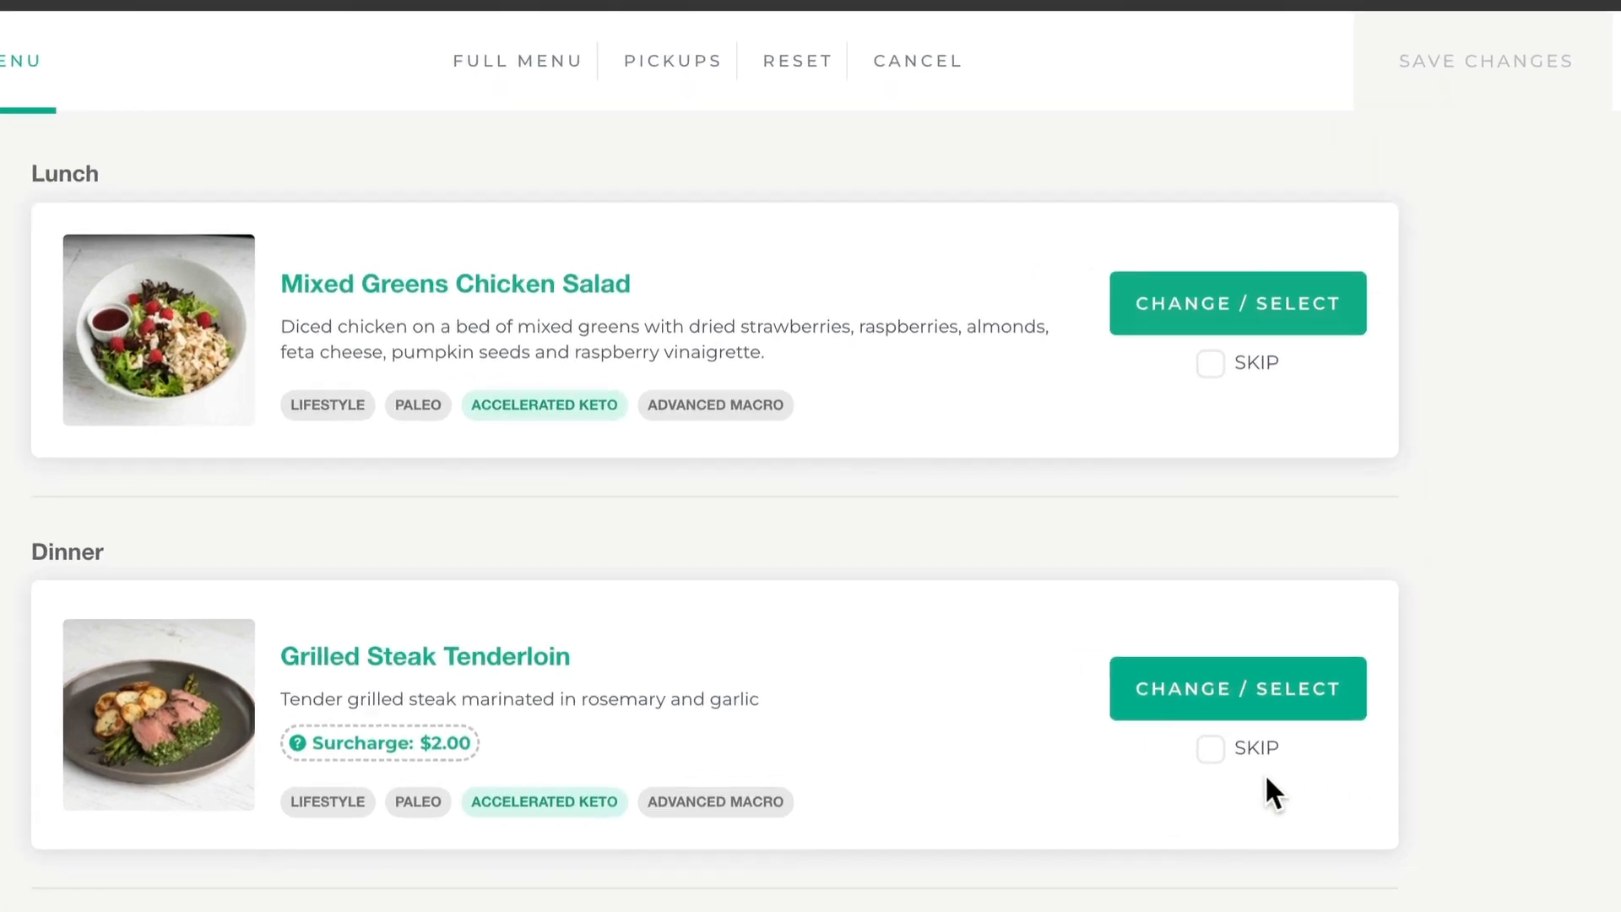
{"action": "left_click", "coordinate": [1252, 763]}
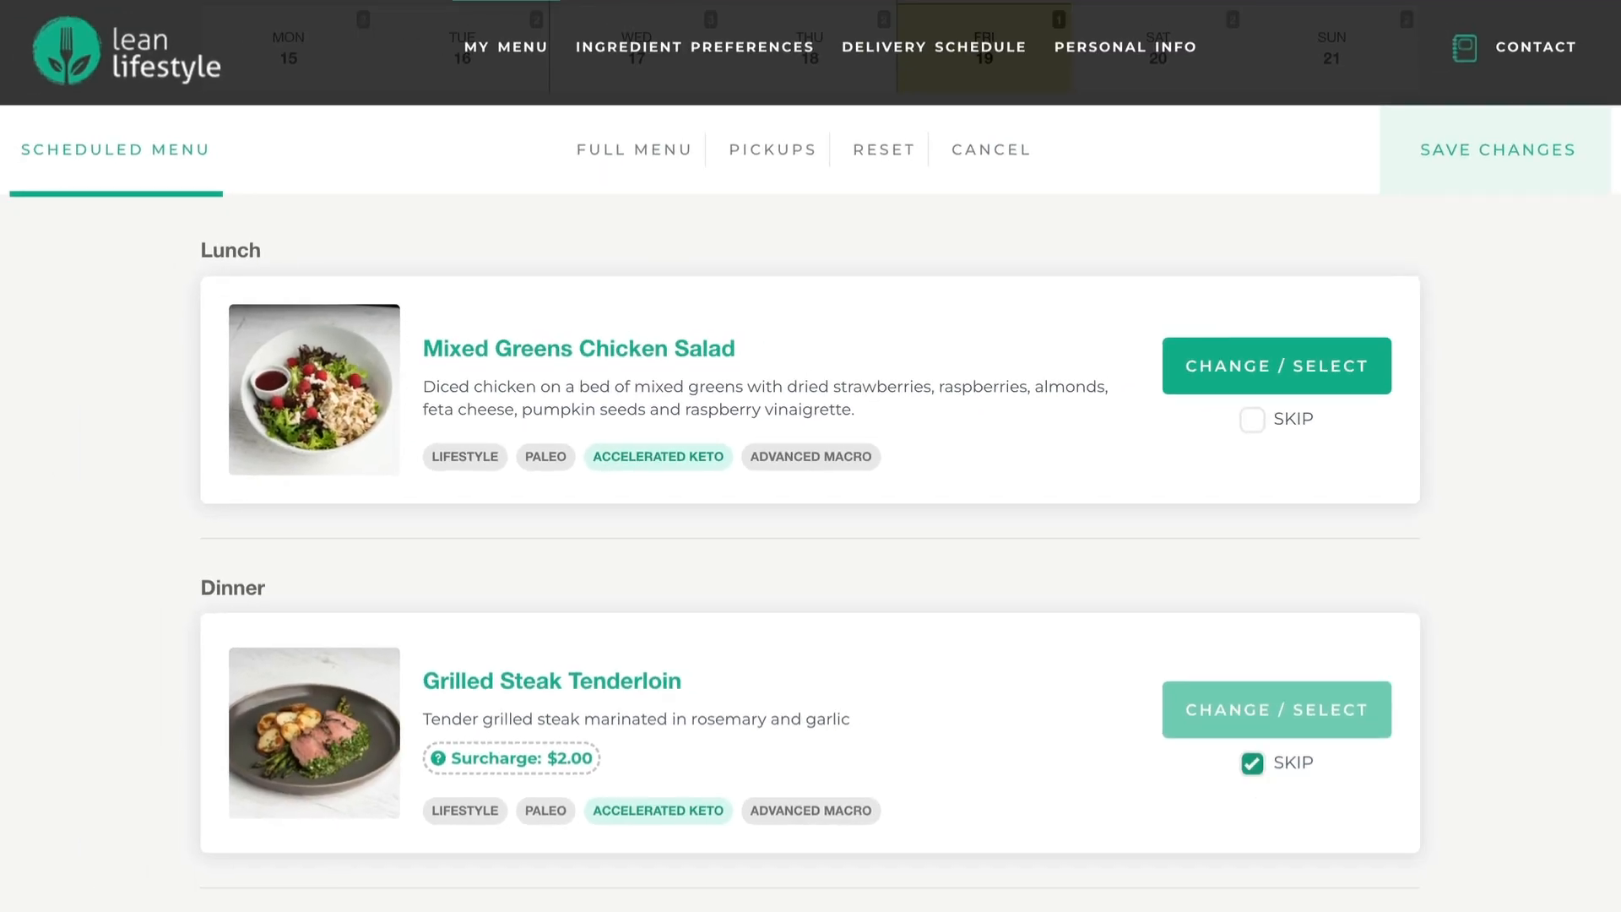
- Look at the options for skipping other single days or the whole week of January 15 to 21
{"action": "scroll", "coordinate": [810, 553], "scroll_direction": "up", "scroll_amount": 5}
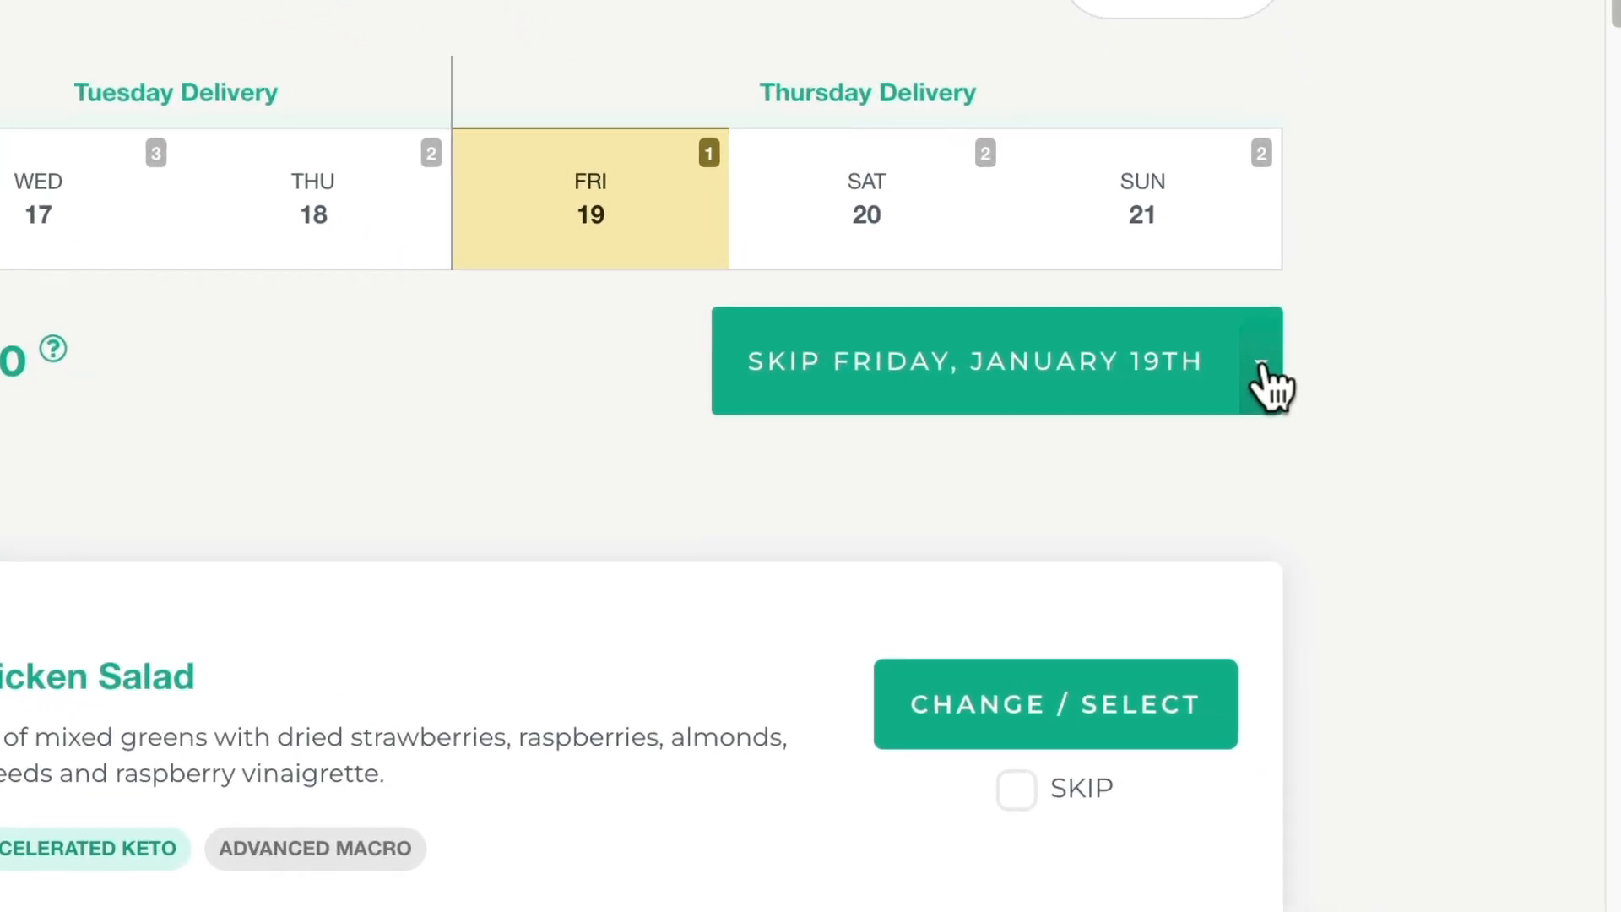
{"action": "left_click", "coordinate": [1269, 384]}
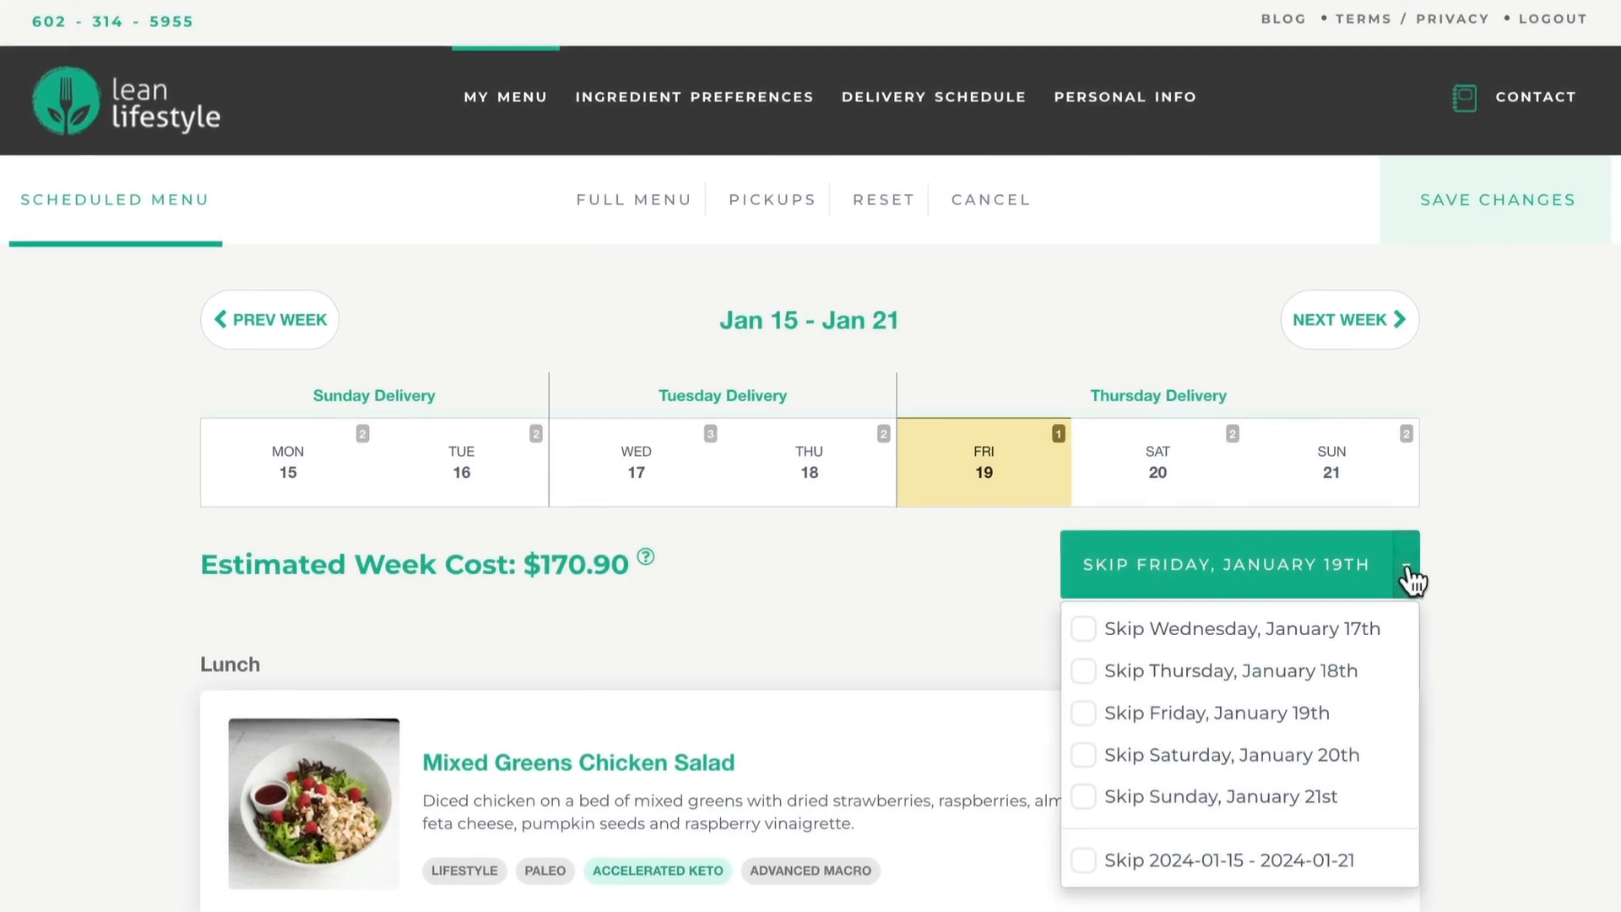
{"action": "left_click", "coordinate": [1263, 372]}
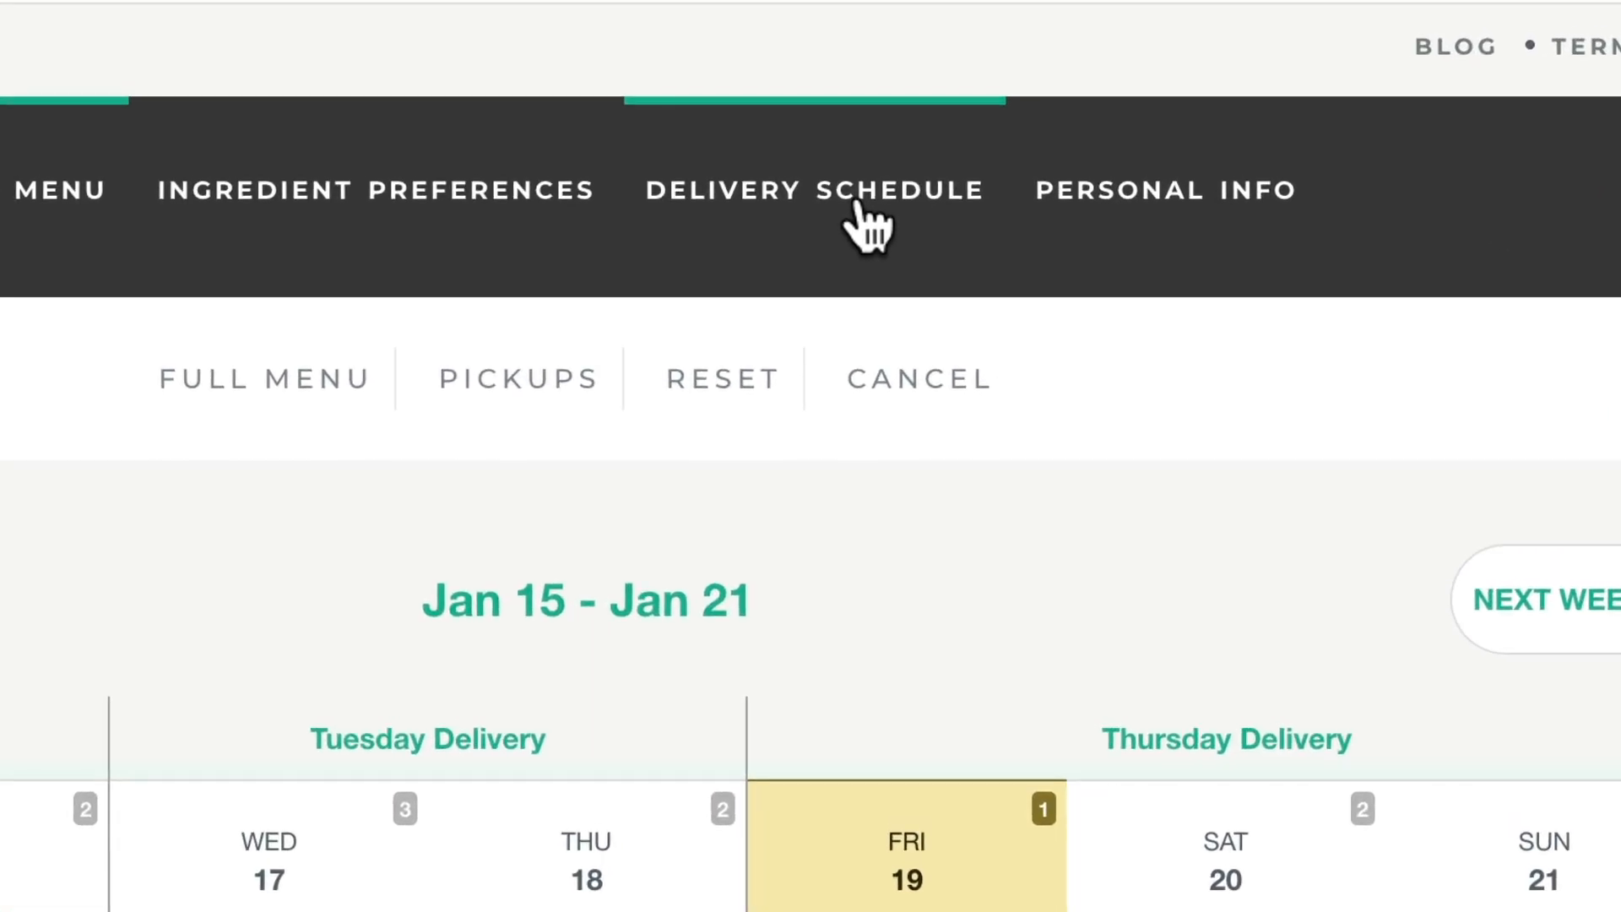
- In the delivery schedule, add Wednesday and Thursday breakfasts and Monday and Sunday morning snacks, remove Sunday dinner, and save the changes
{"action": "left_click", "coordinate": [858, 204]}
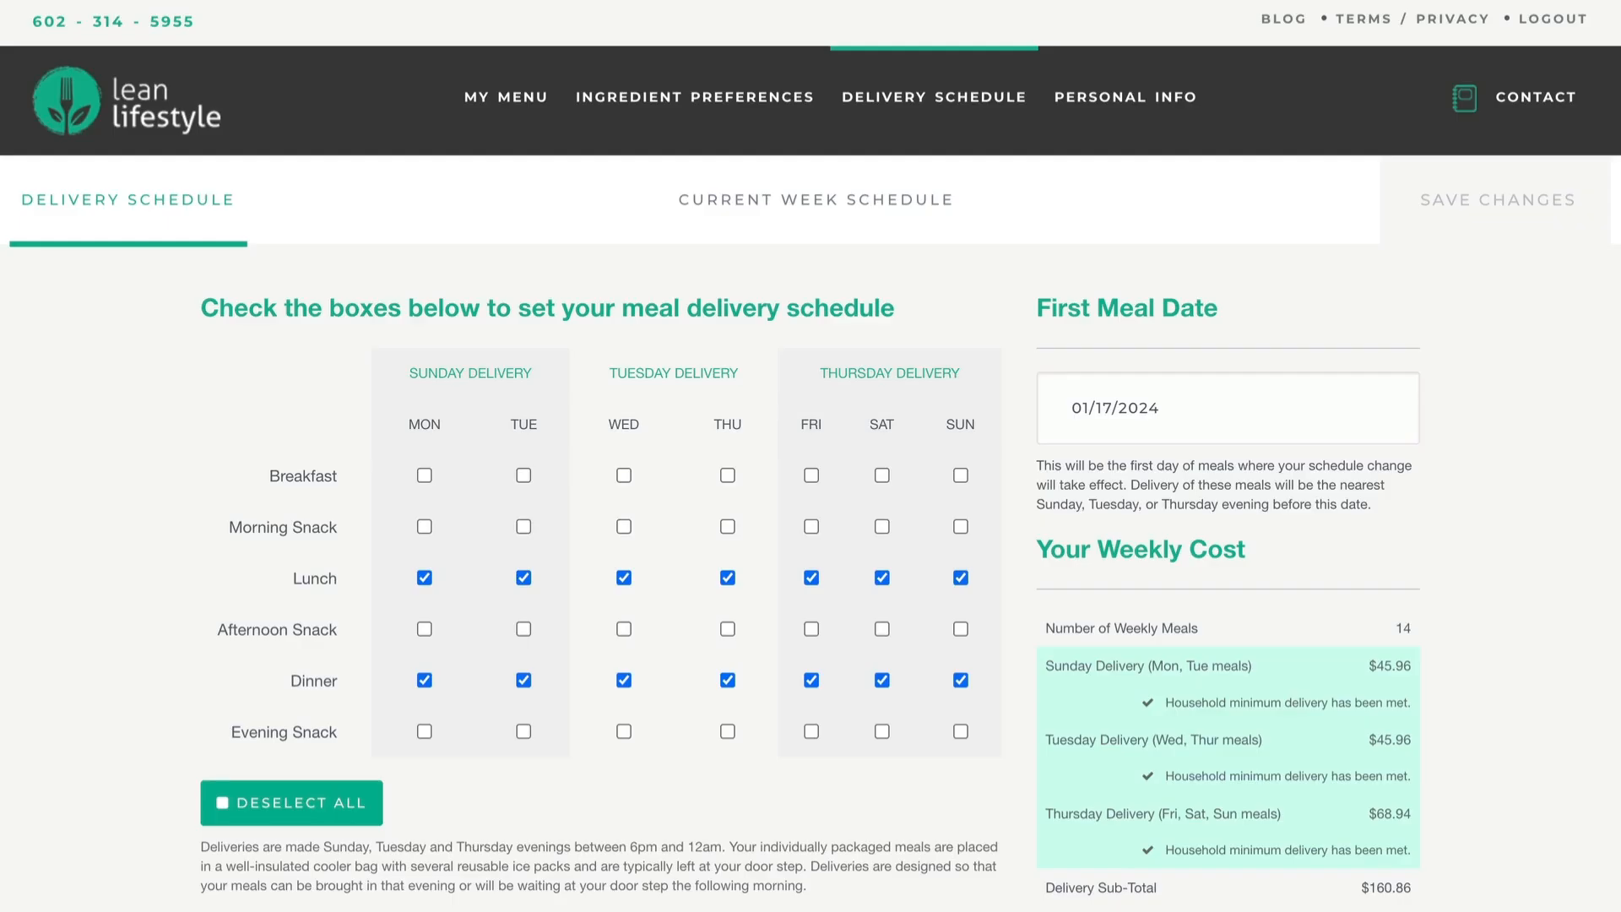
{"action": "left_click", "coordinate": [623, 474]}
{"action": "left_click", "coordinate": [727, 475]}
{"action": "left_click", "coordinate": [960, 680]}
{"action": "left_click", "coordinate": [424, 526]}
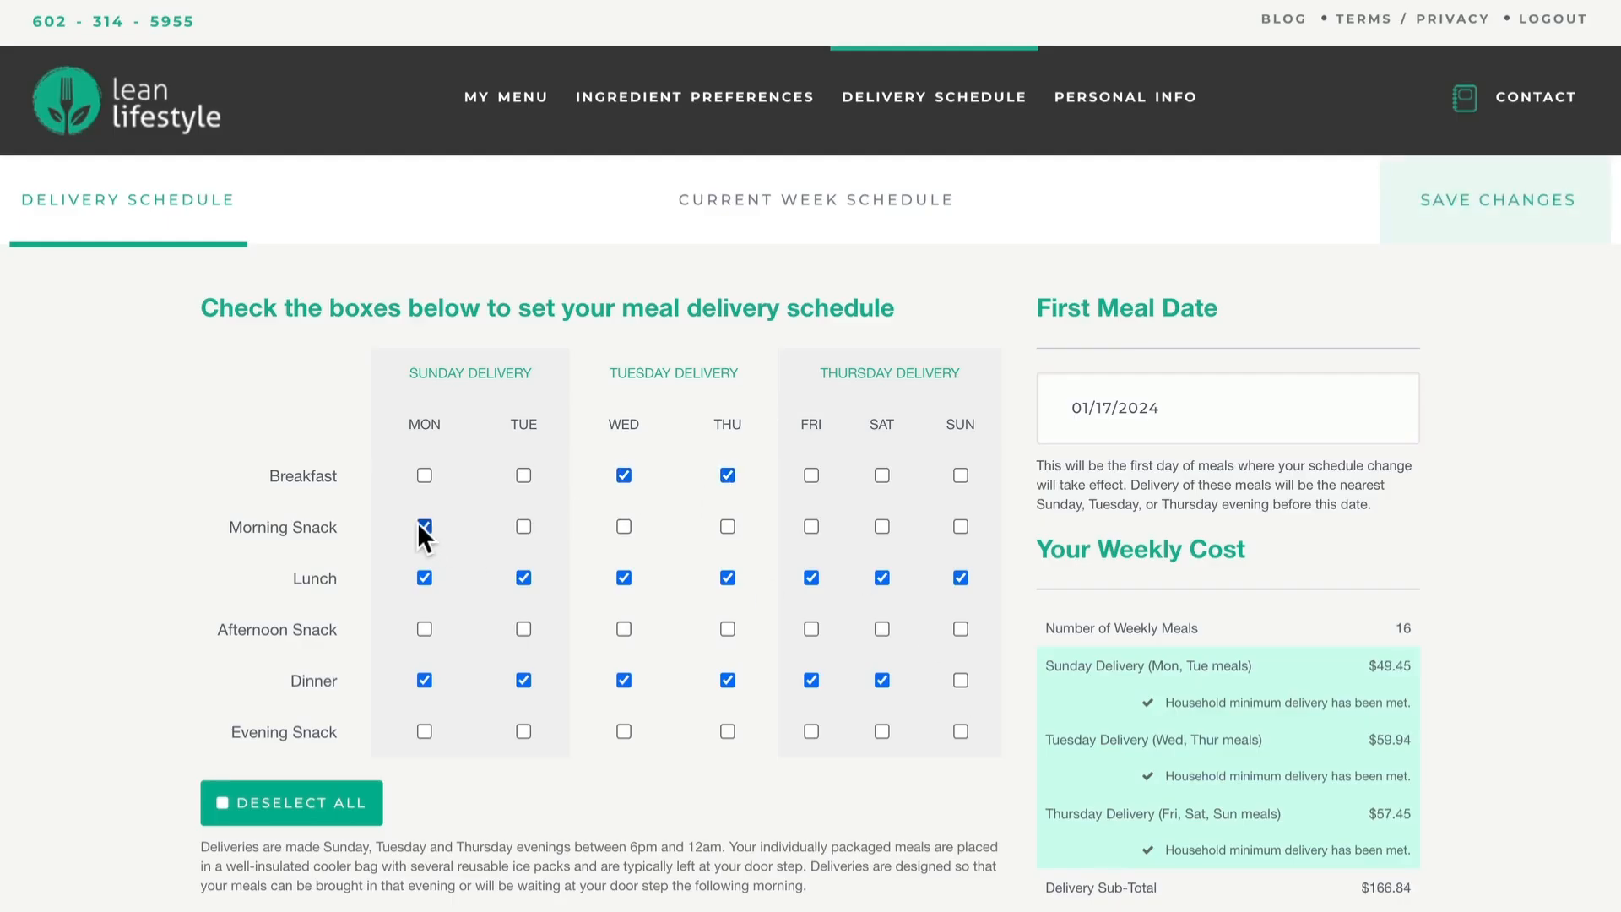
{"action": "left_click", "coordinate": [960, 526]}
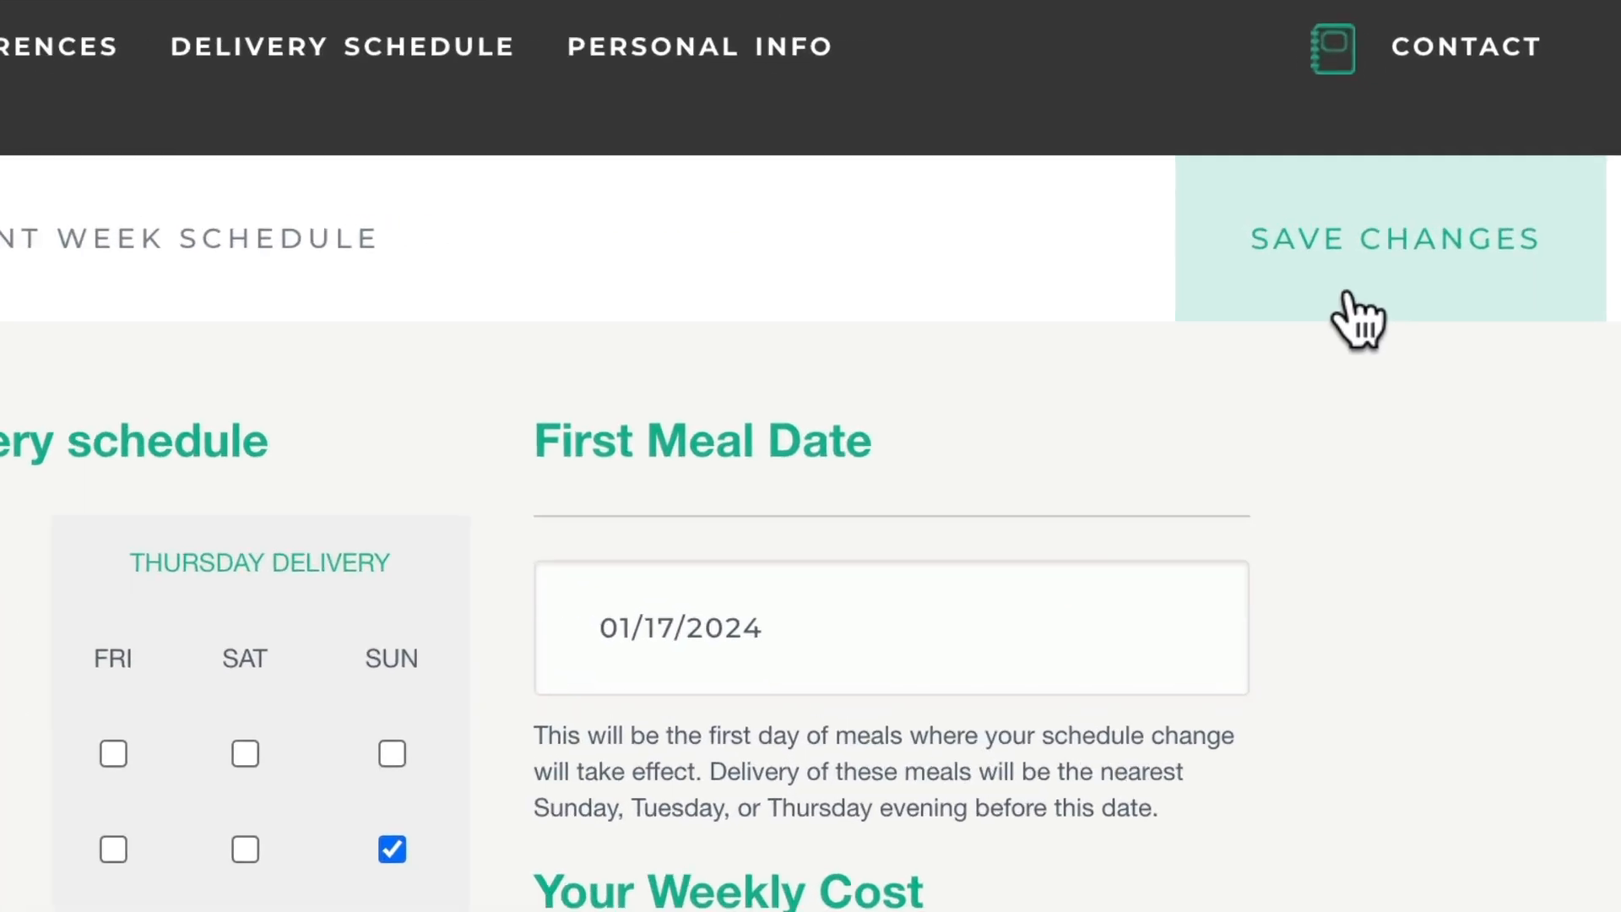
{"action": "left_click", "coordinate": [1473, 229]}
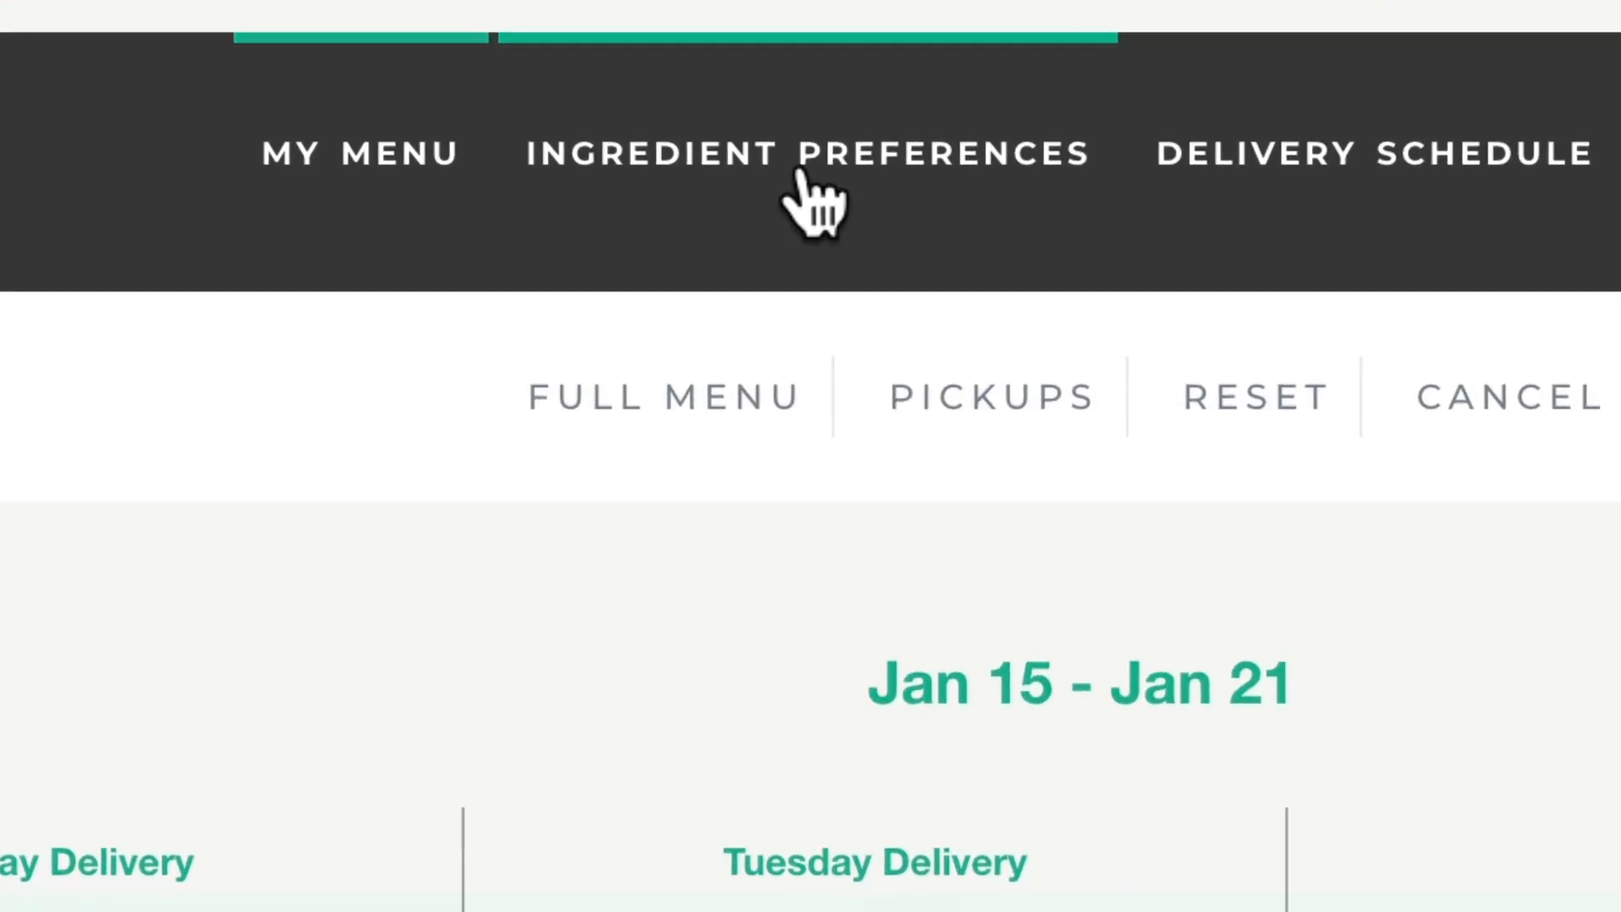
- Review which proteins, cheeses, fruits and veggies are included in the ingredient preferences
{"action": "left_click", "coordinate": [815, 181]}
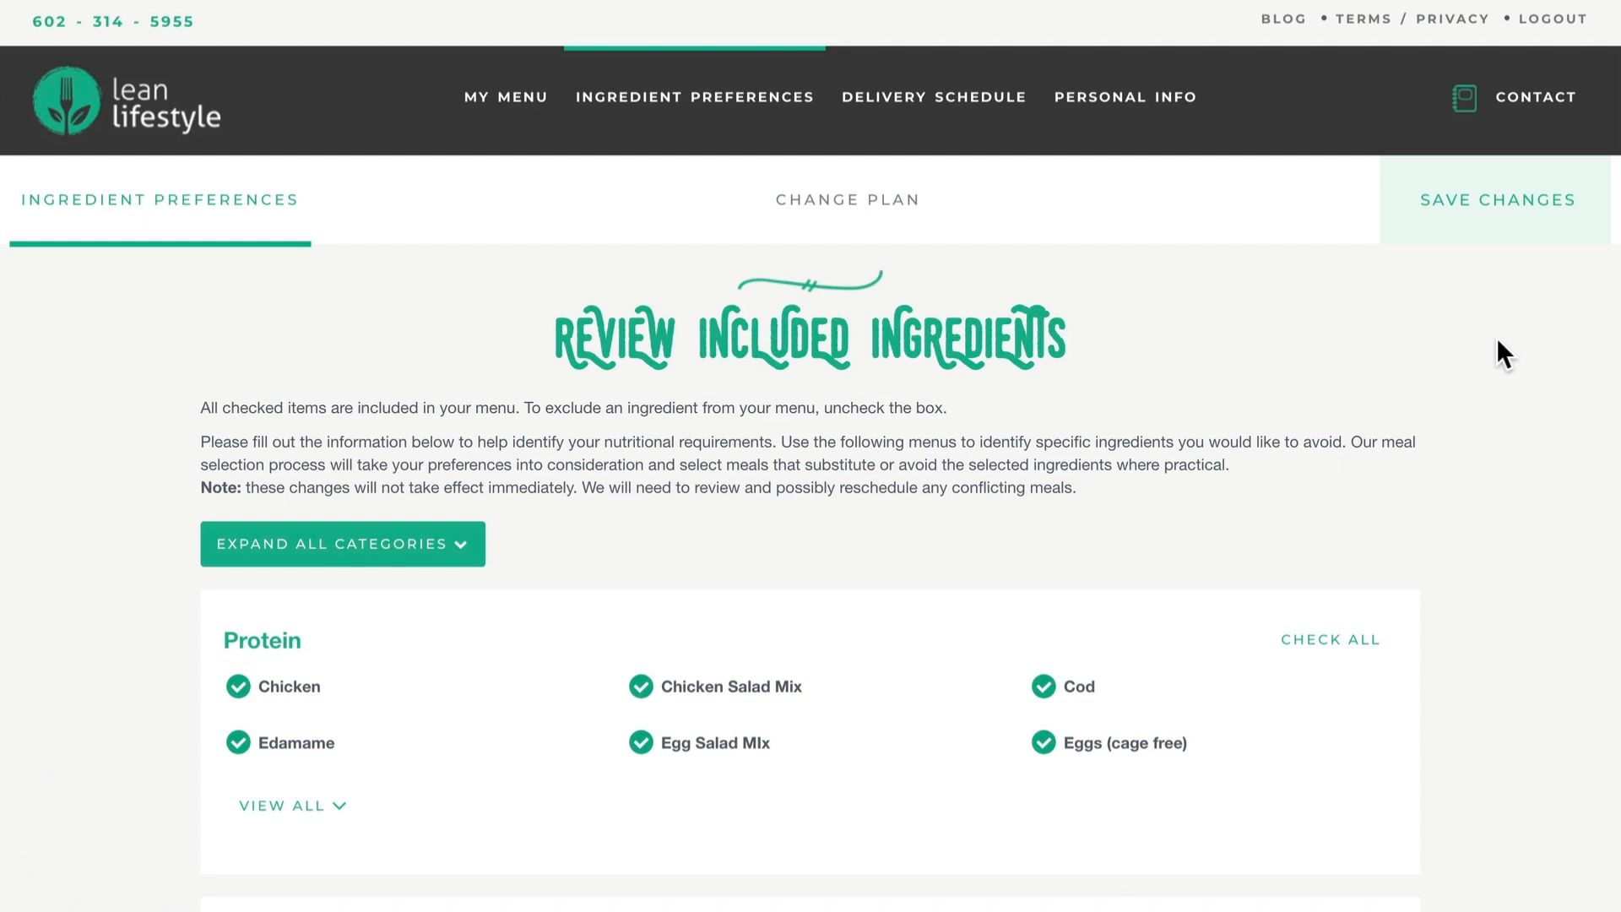
{"action": "scroll", "coordinate": [1497, 341], "scroll_direction": "down", "scroll_amount": 15}
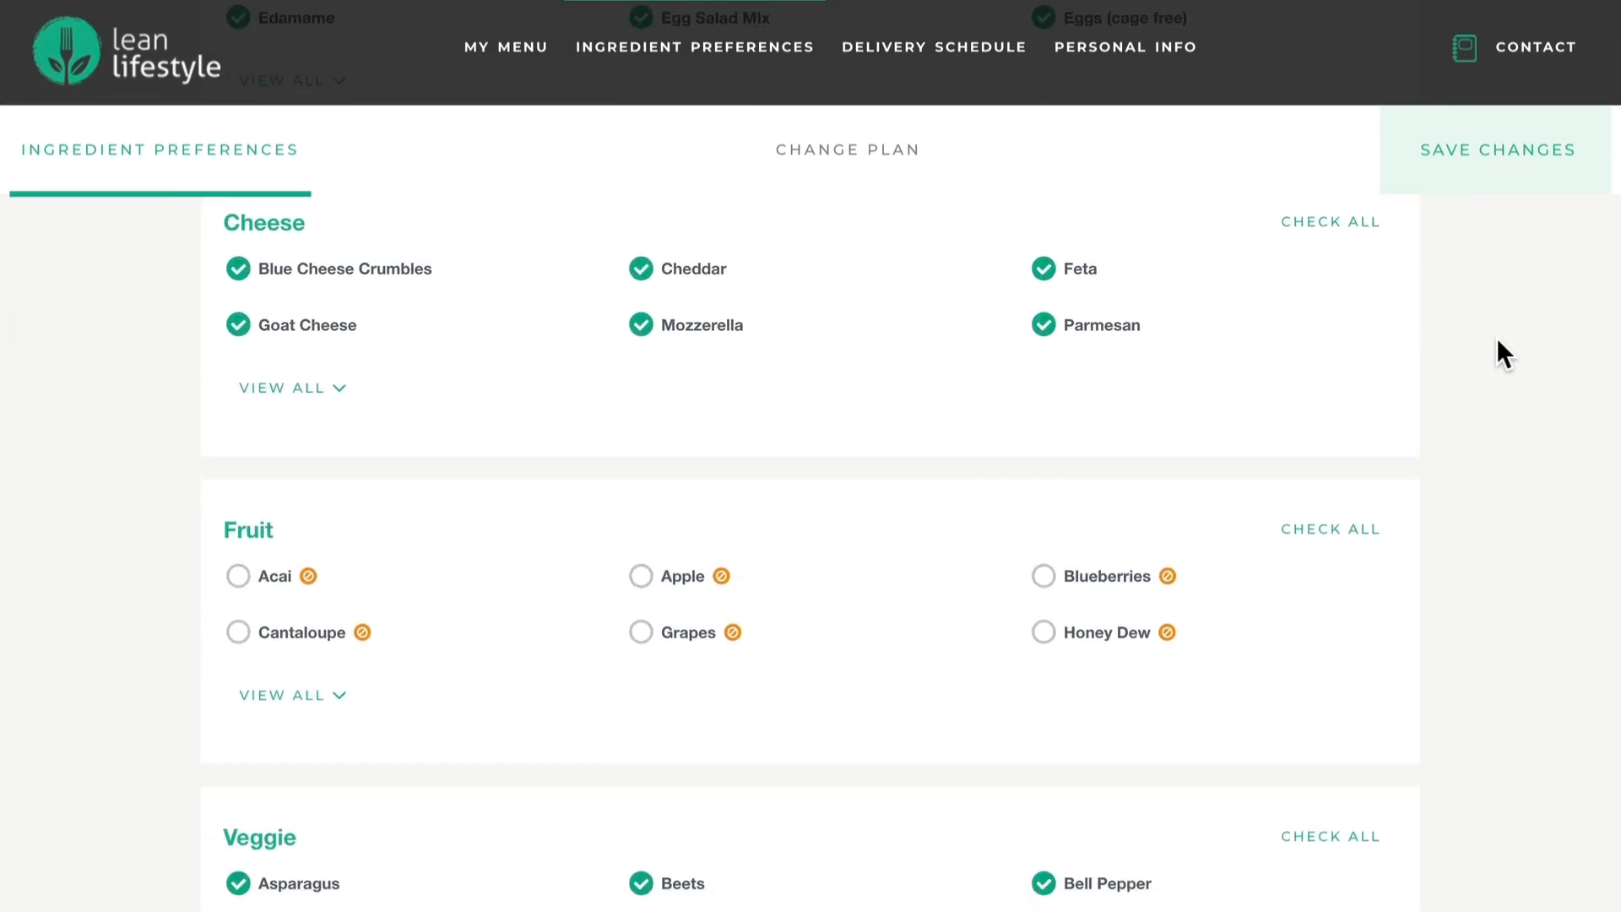
{"action": "scroll", "coordinate": [1497, 340], "scroll_direction": "up", "scroll_amount": 20}
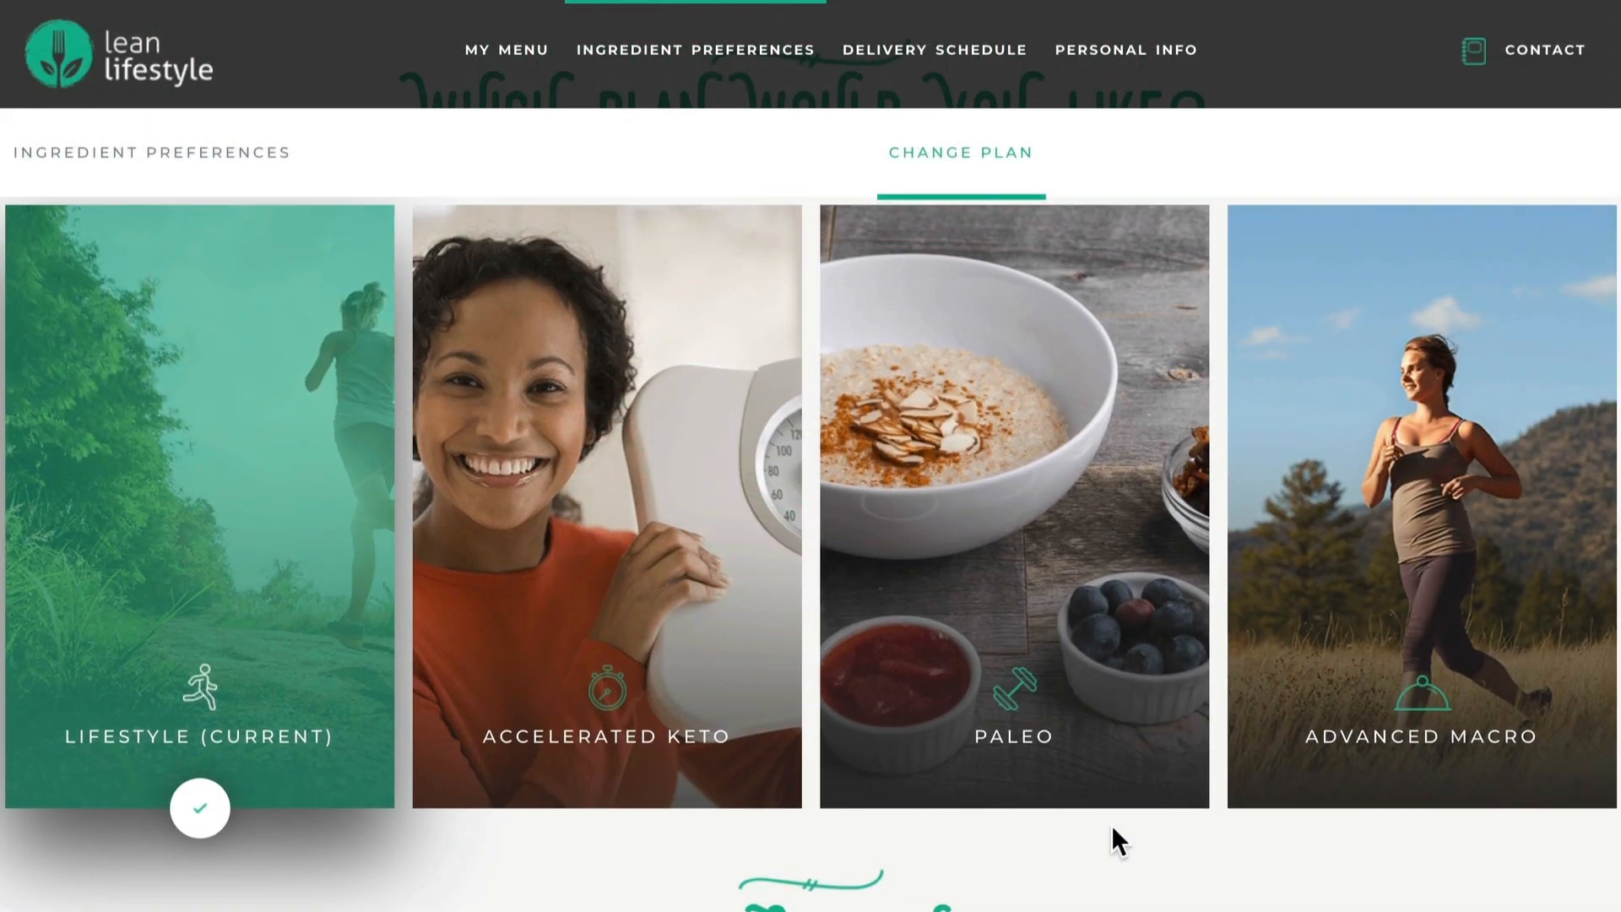
- Change the meal plan to Advanced Macro, resetting all ingredient preferences to that plan's settings
{"action": "left_click", "coordinate": [1399, 743]}
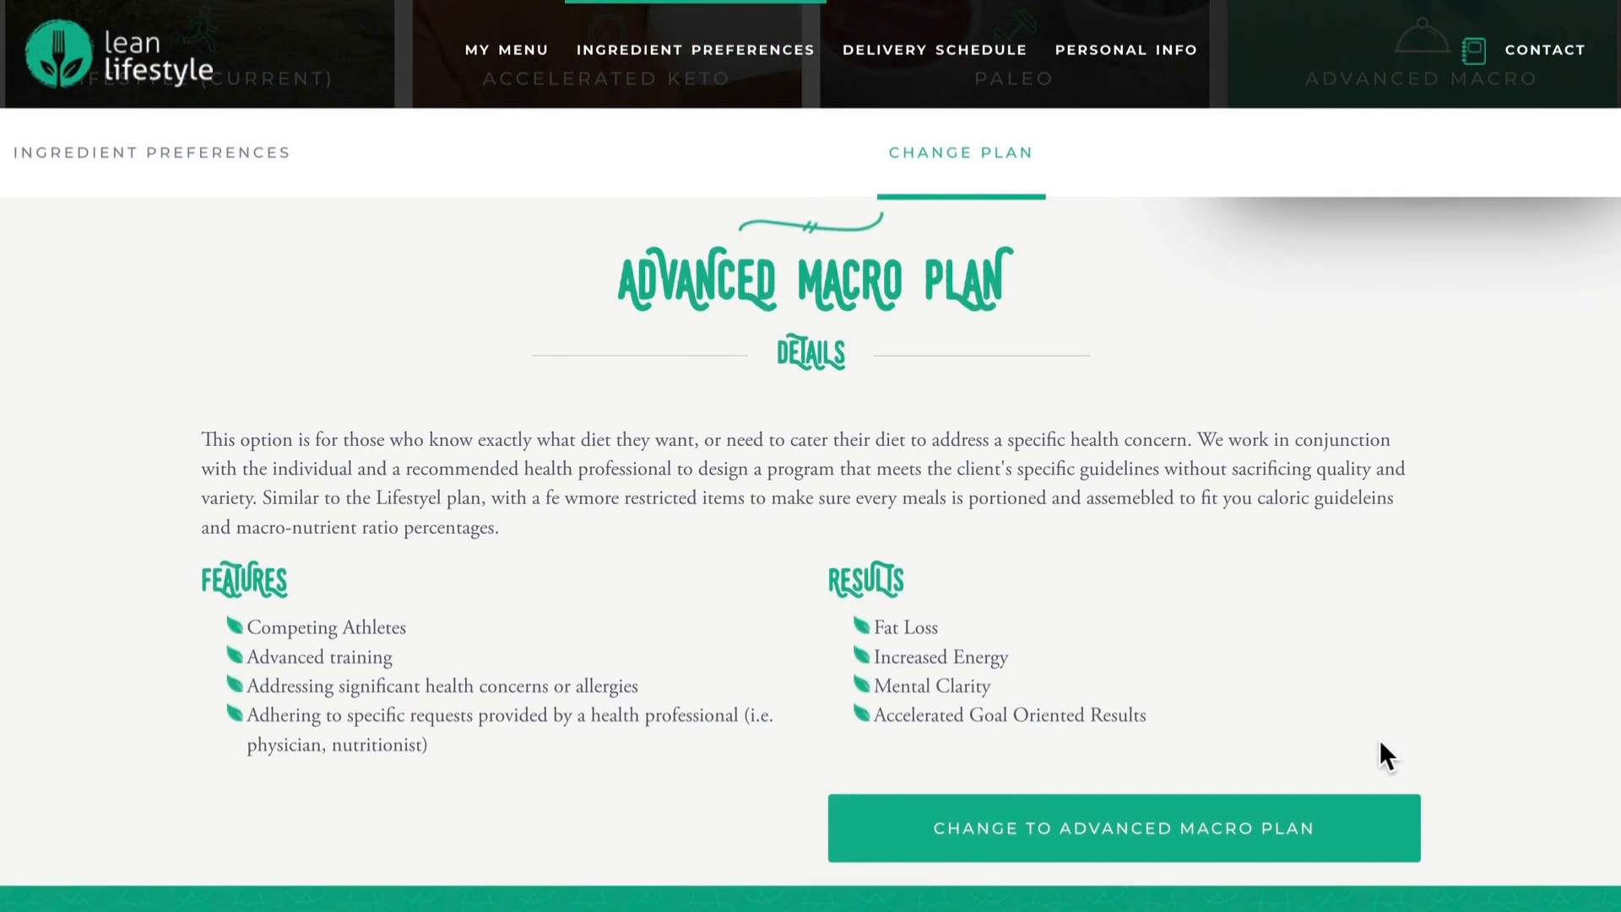
{"action": "left_click", "coordinate": [1214, 855]}
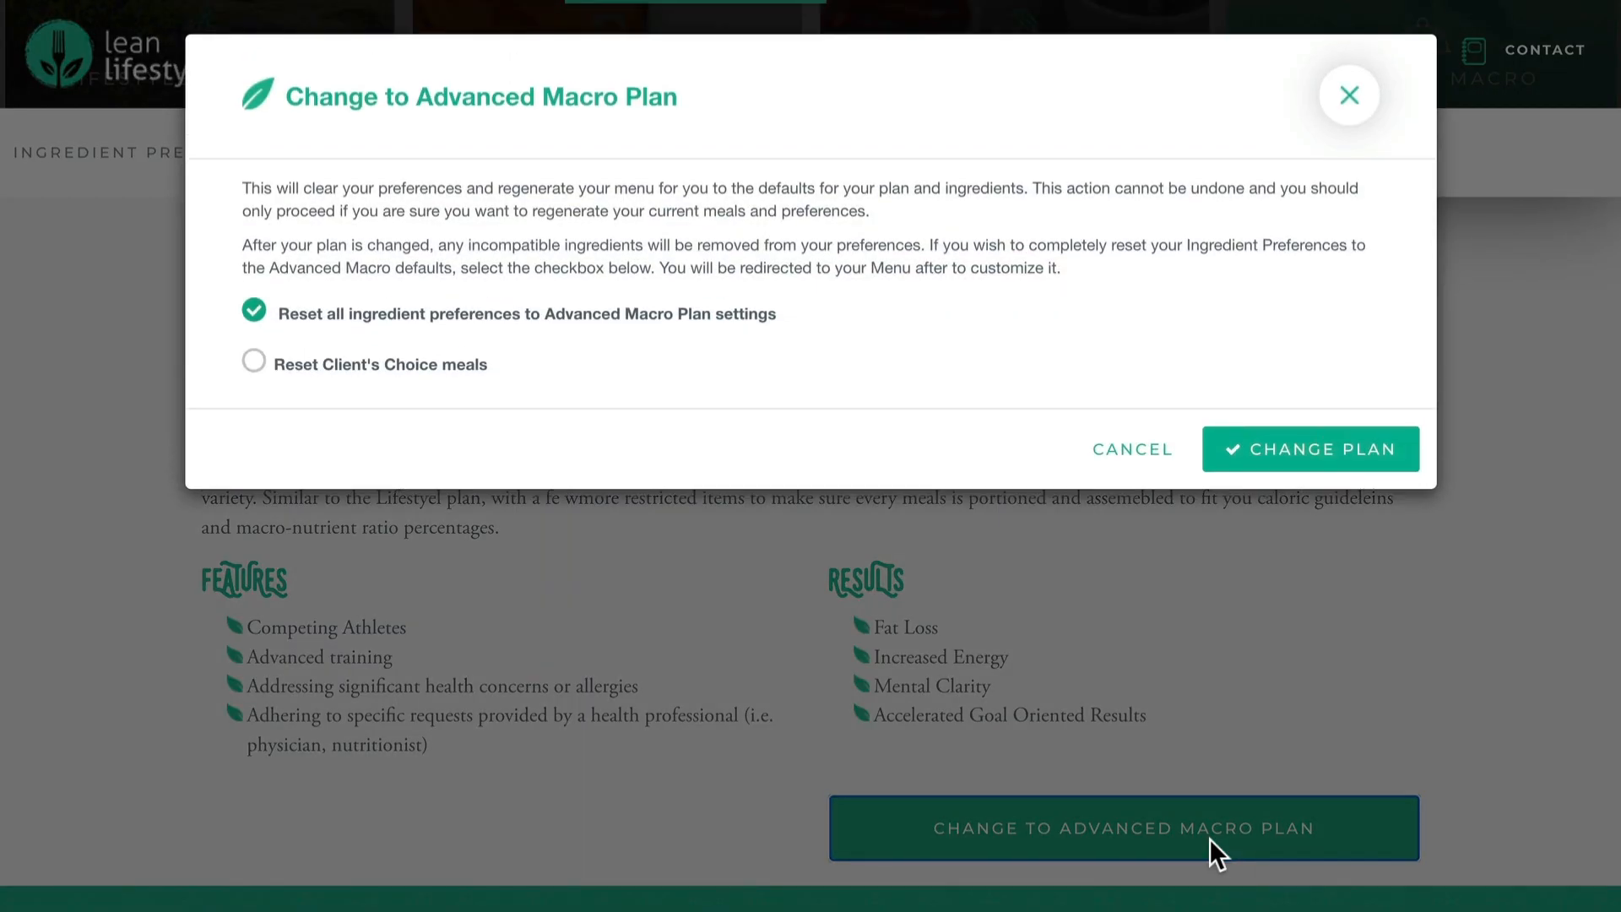
{"action": "left_click", "coordinate": [1407, 469]}
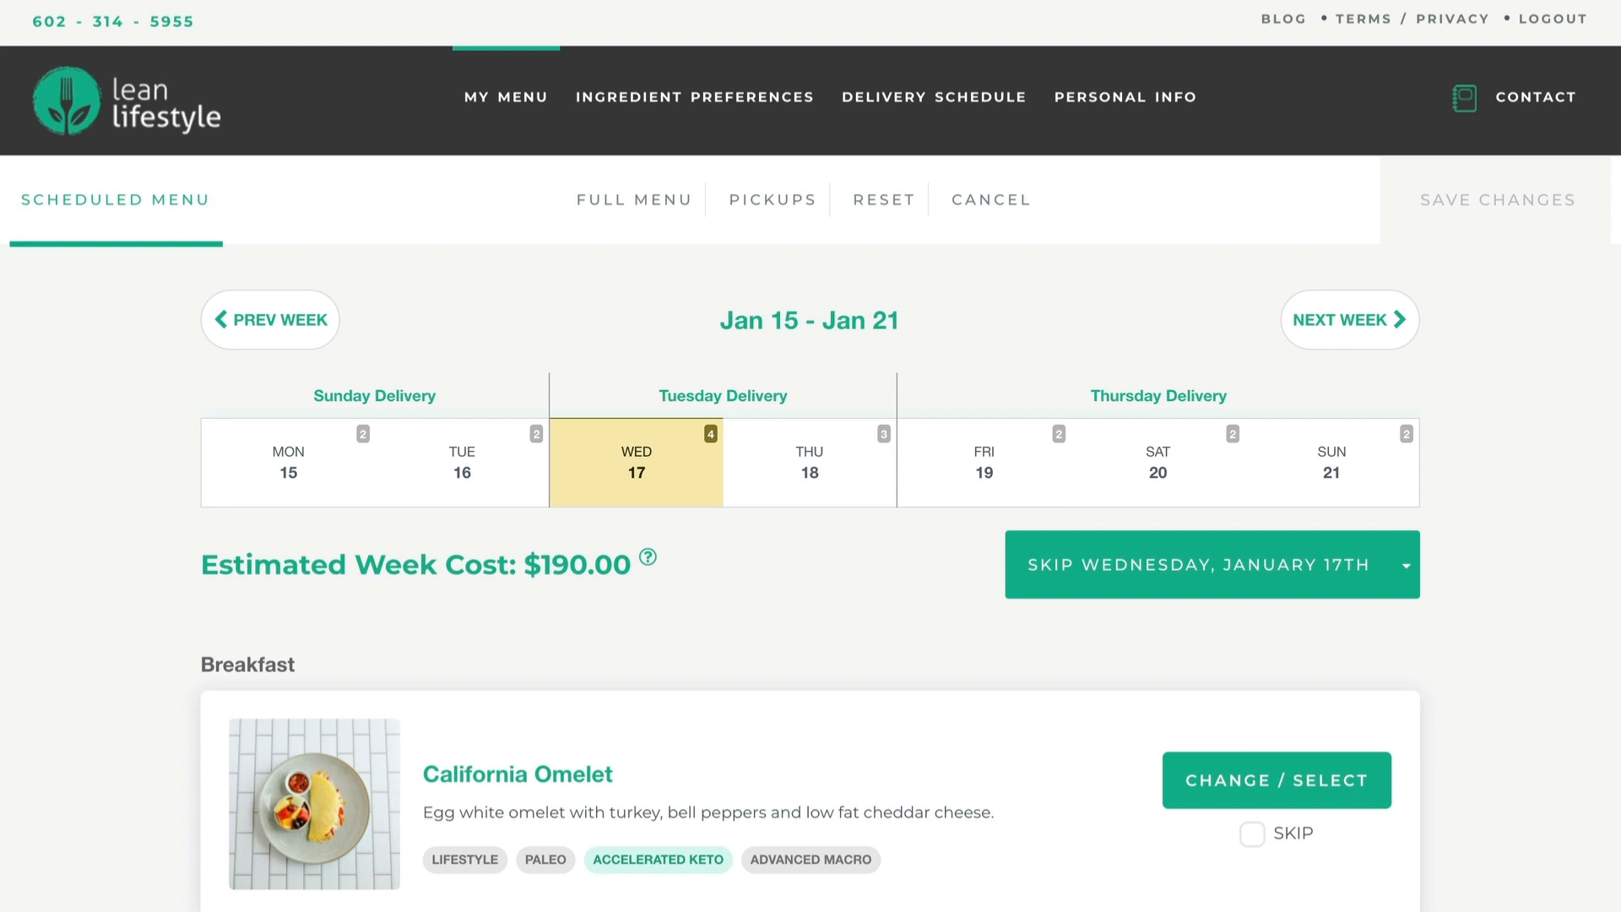
- Include Brown Rice and Jasmine Rice (white) in the Grain/Starch ingredient preferences and open the plan choices
{"action": "left_click", "coordinate": [676, 106]}
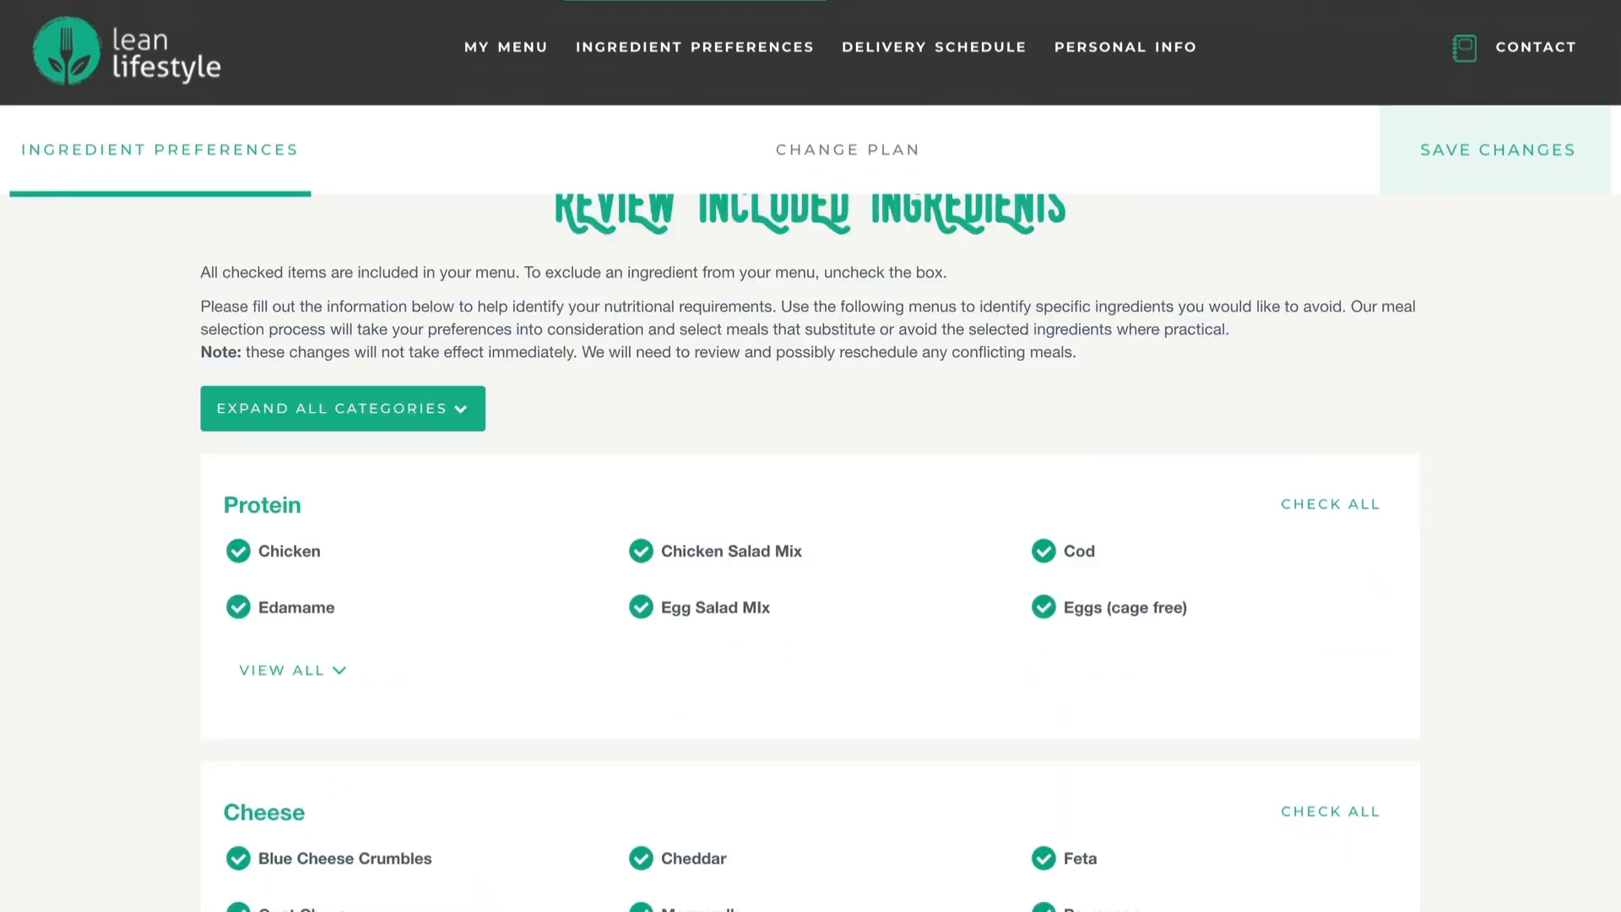
{"action": "scroll", "coordinate": [982, 511], "scroll_direction": "down", "scroll_amount": 10}
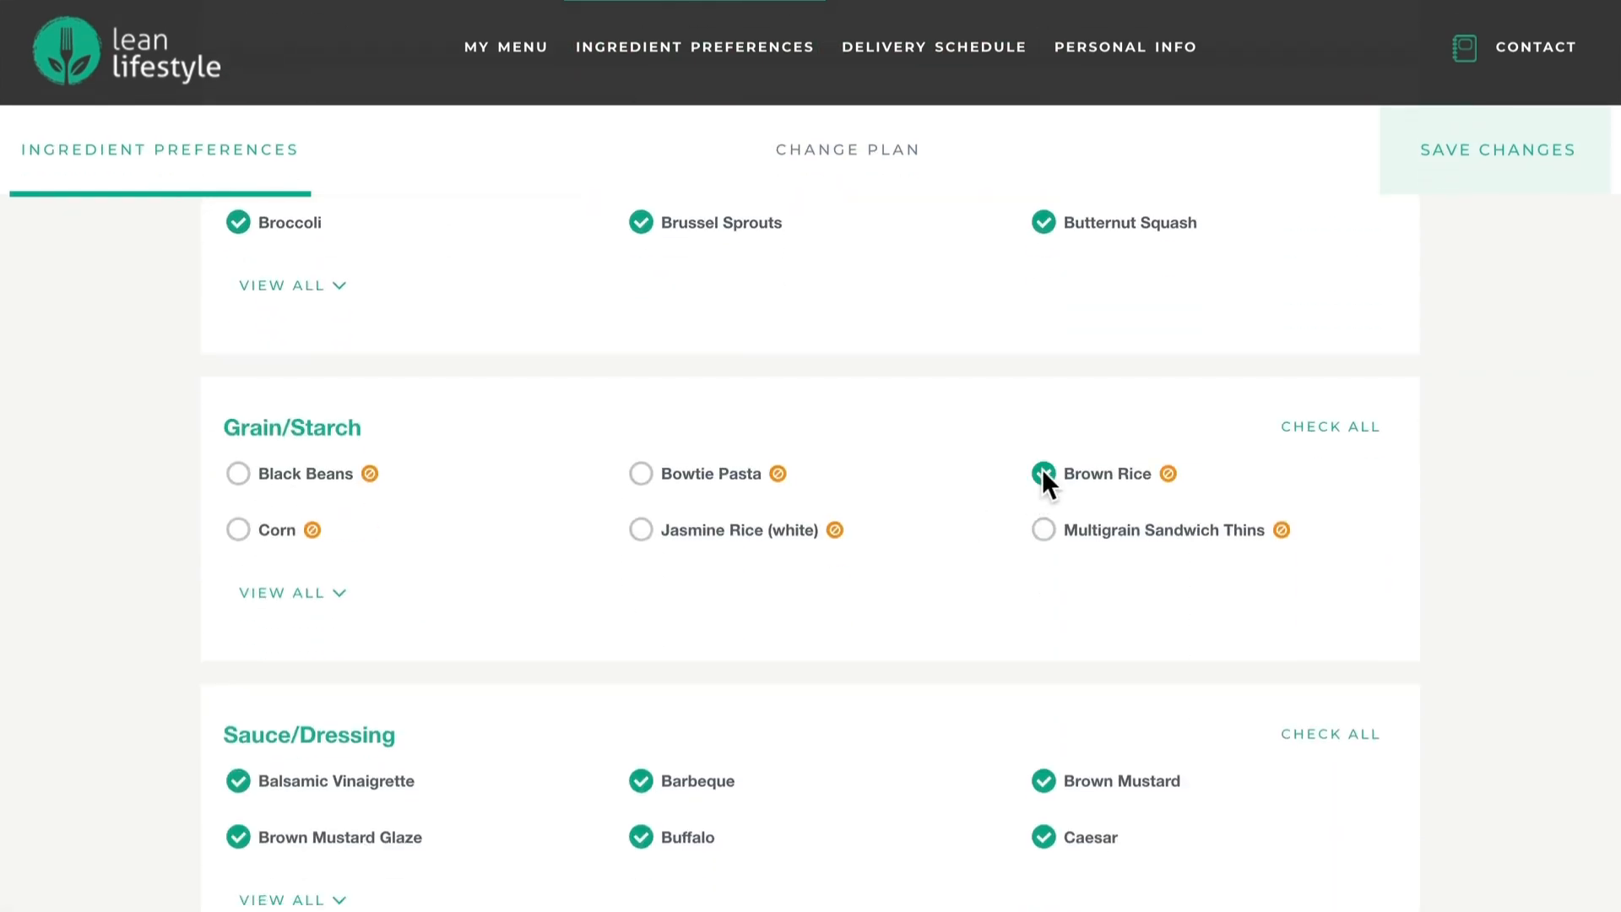
{"action": "left_click", "coordinate": [646, 532]}
{"action": "scroll", "coordinate": [646, 532], "scroll_direction": "up", "scroll_amount": 12}
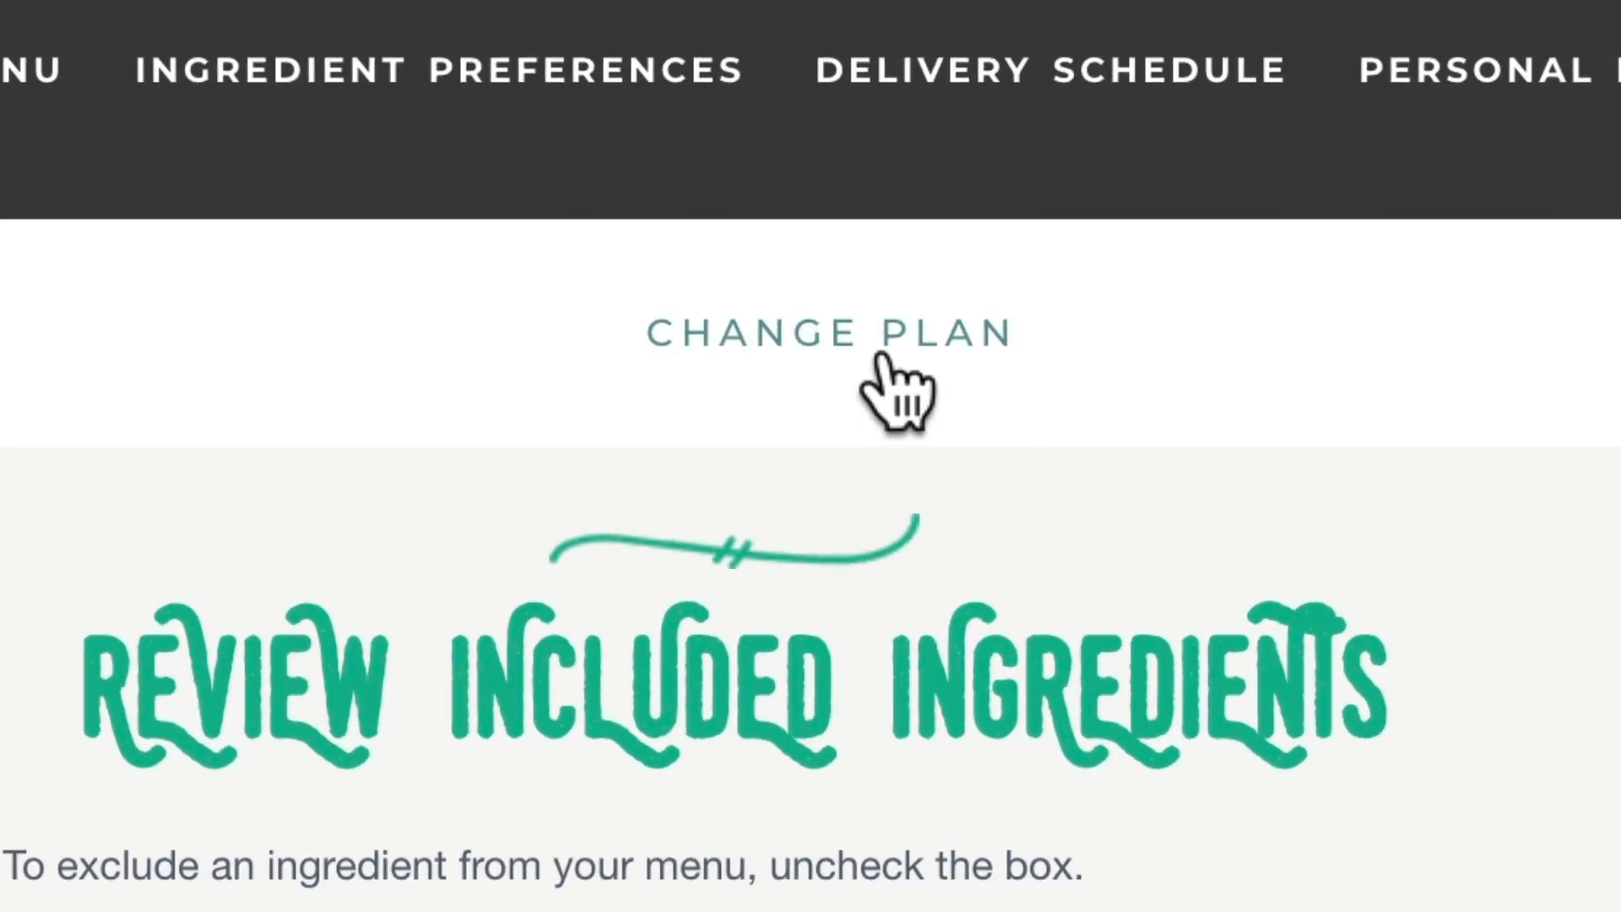
{"action": "left_click", "coordinate": [1174, 489]}
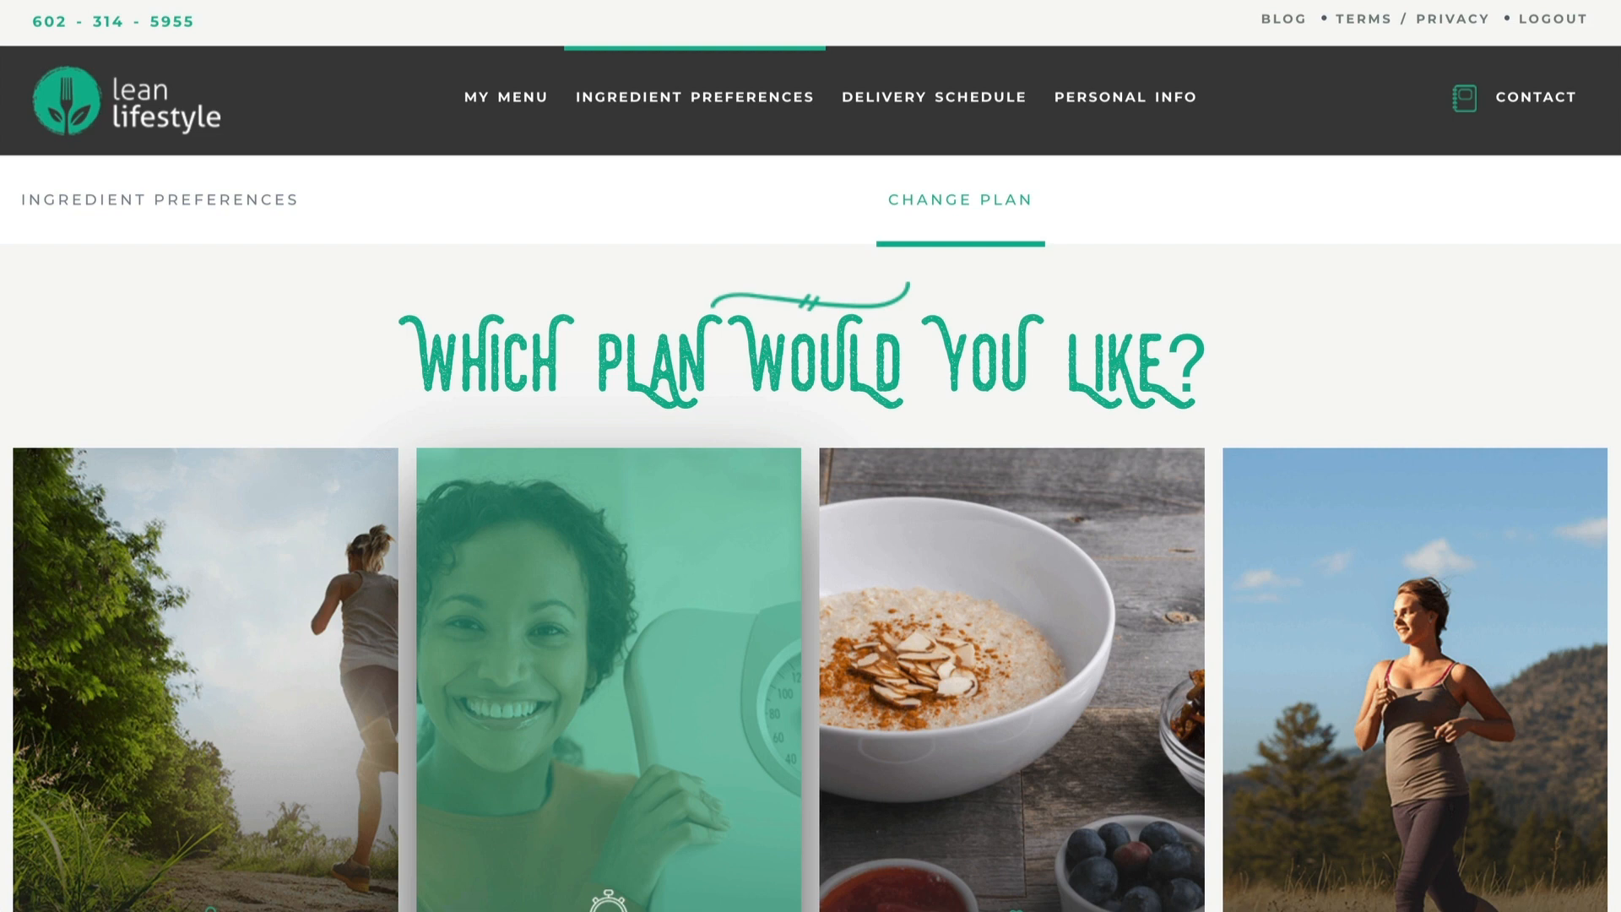
- Reset the scheduled menu to the plan defaults, including the self-selected Client's Choice meals
{"action": "left_click", "coordinate": [504, 106]}
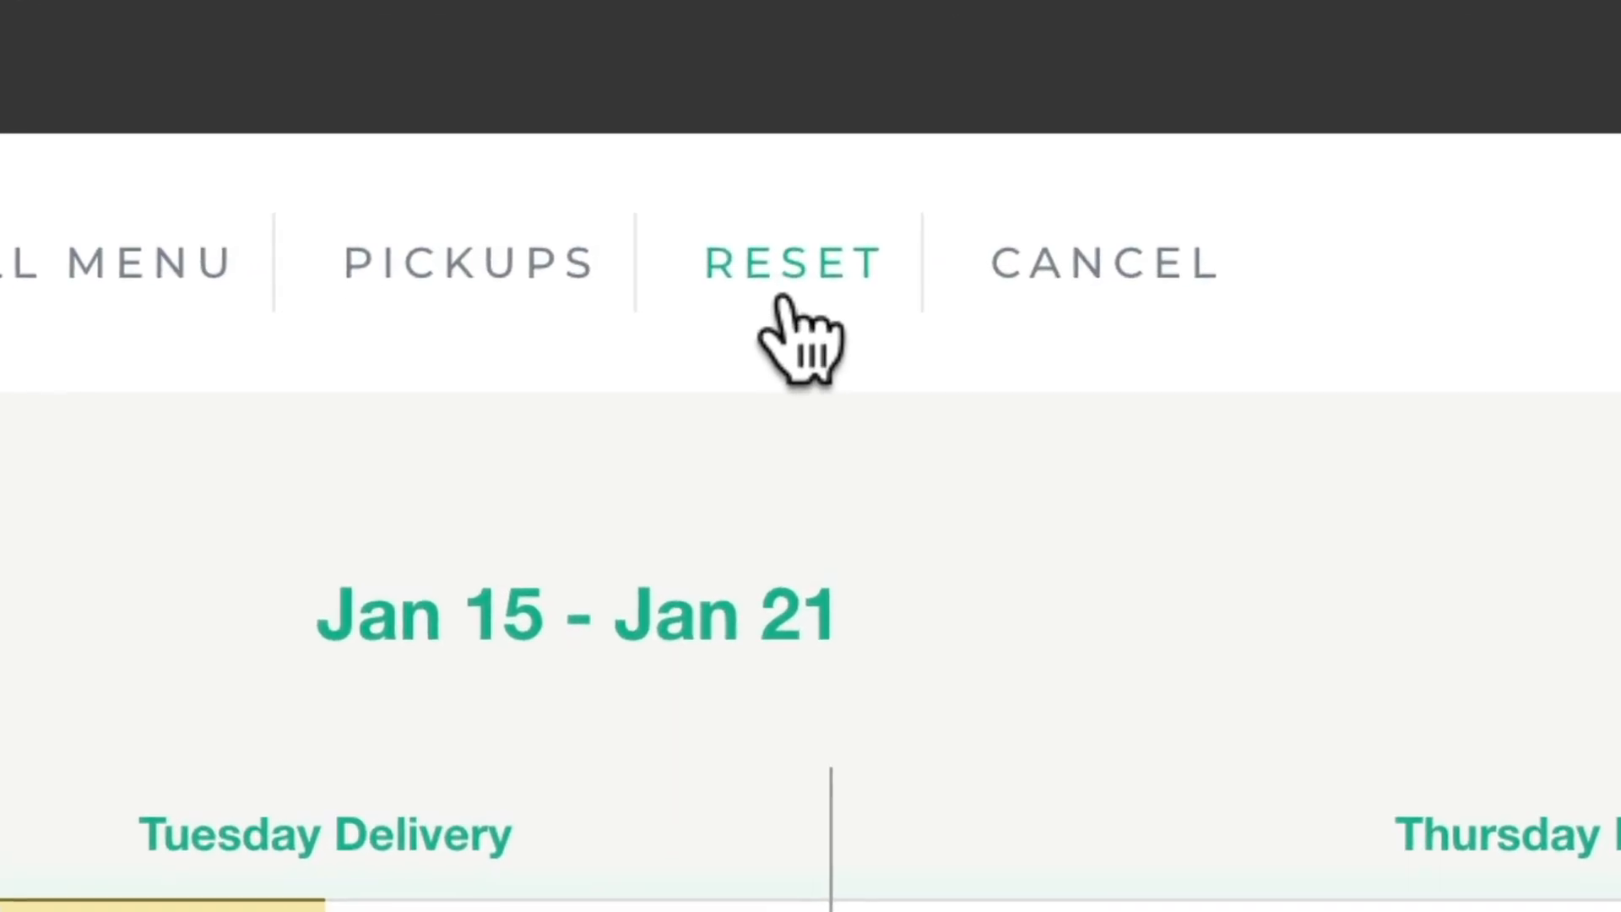
{"action": "left_click", "coordinate": [883, 211]}
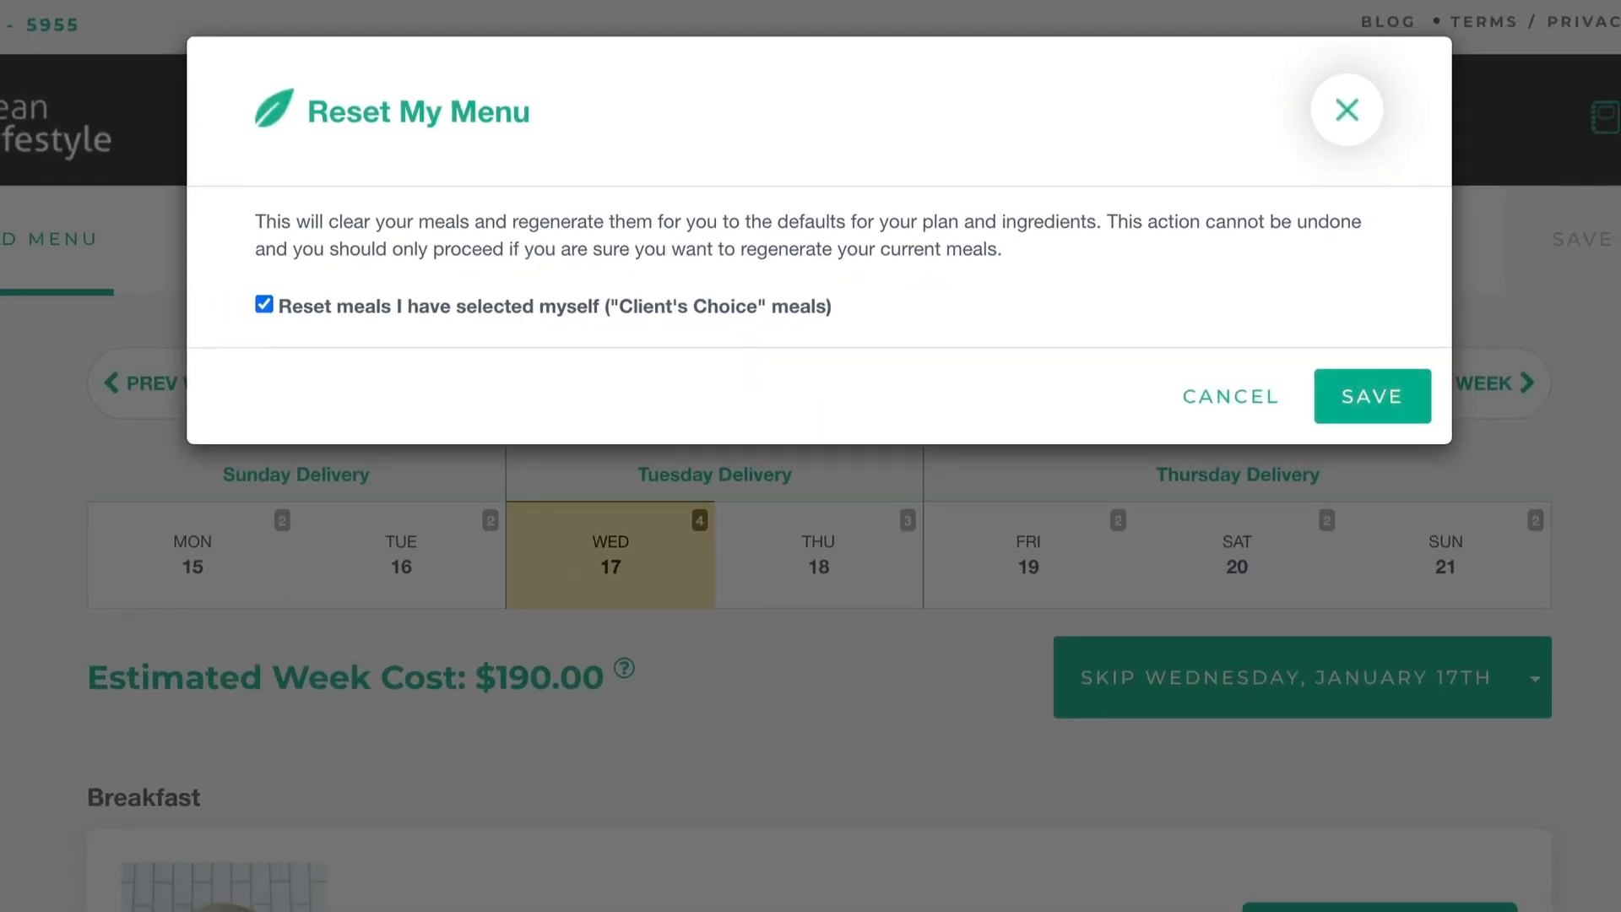
{"action": "left_click", "coordinate": [1377, 401]}
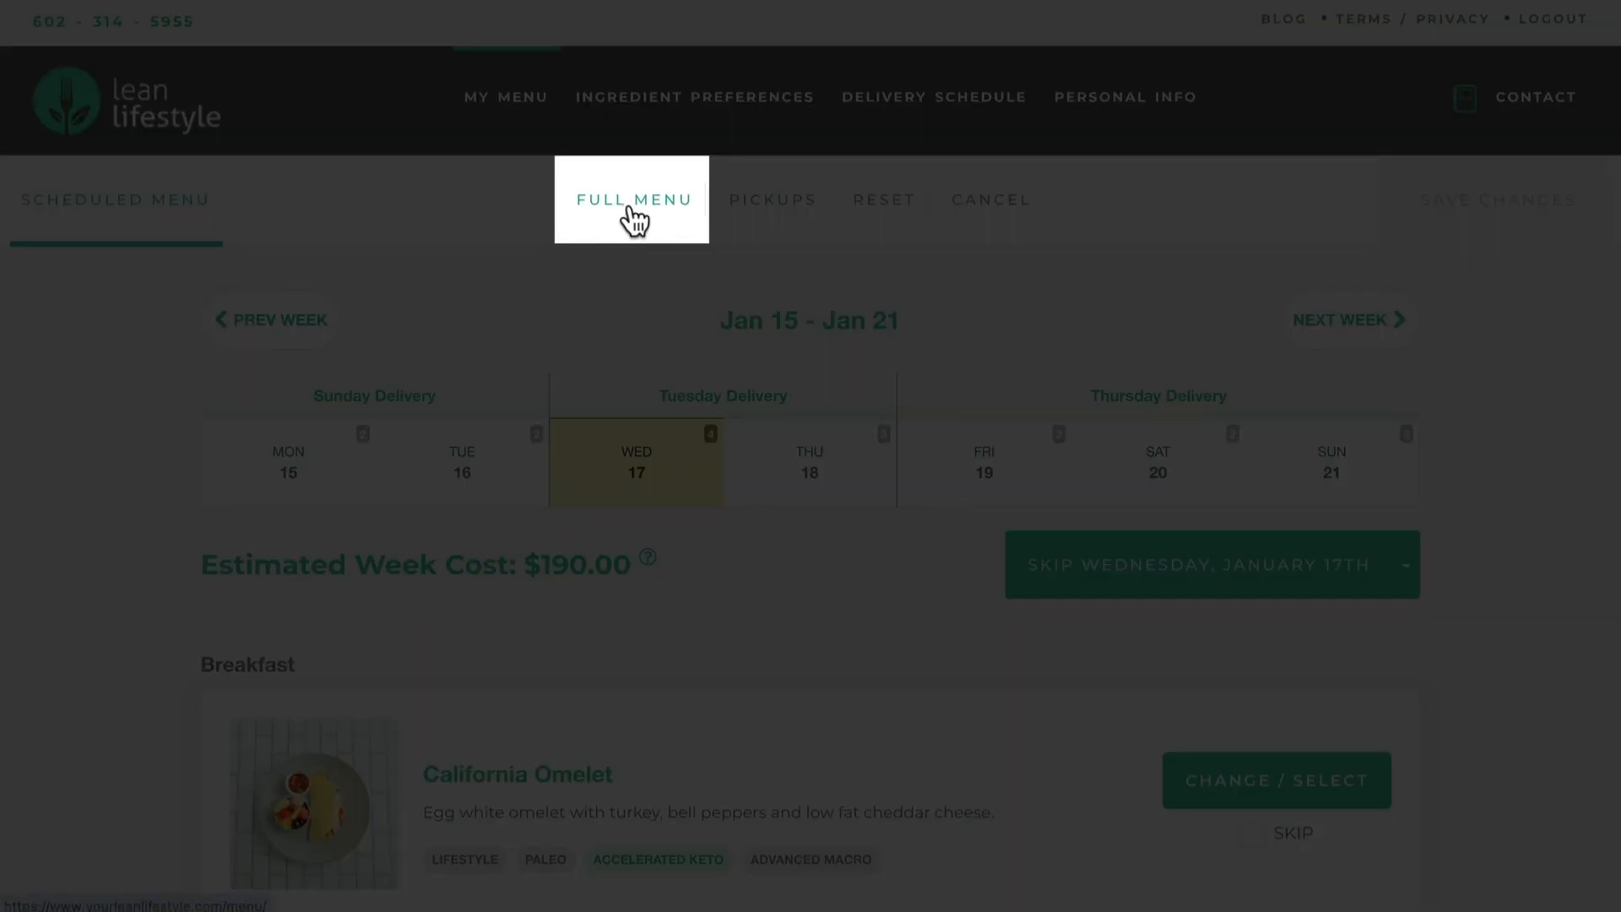
- Browse the full menu down to the lunch dishes and view the Island Teriyaki Bowl's details and ingredients
{"action": "left_click", "coordinate": [634, 218]}
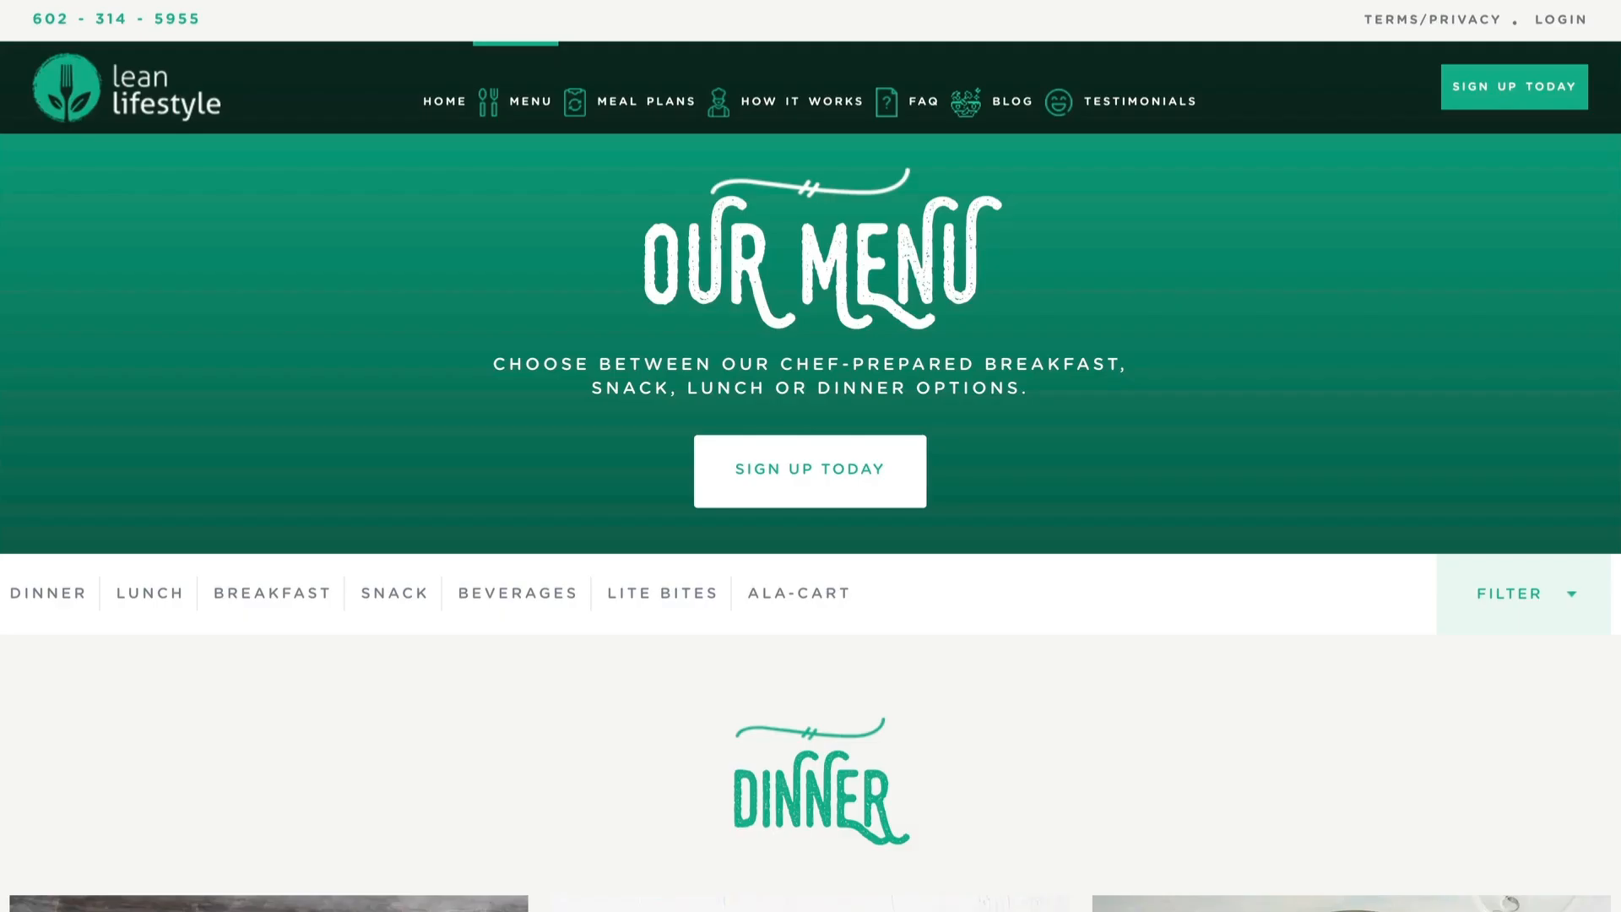
{"action": "scroll", "coordinate": [811, 456], "scroll_direction": "down", "scroll_amount": 20}
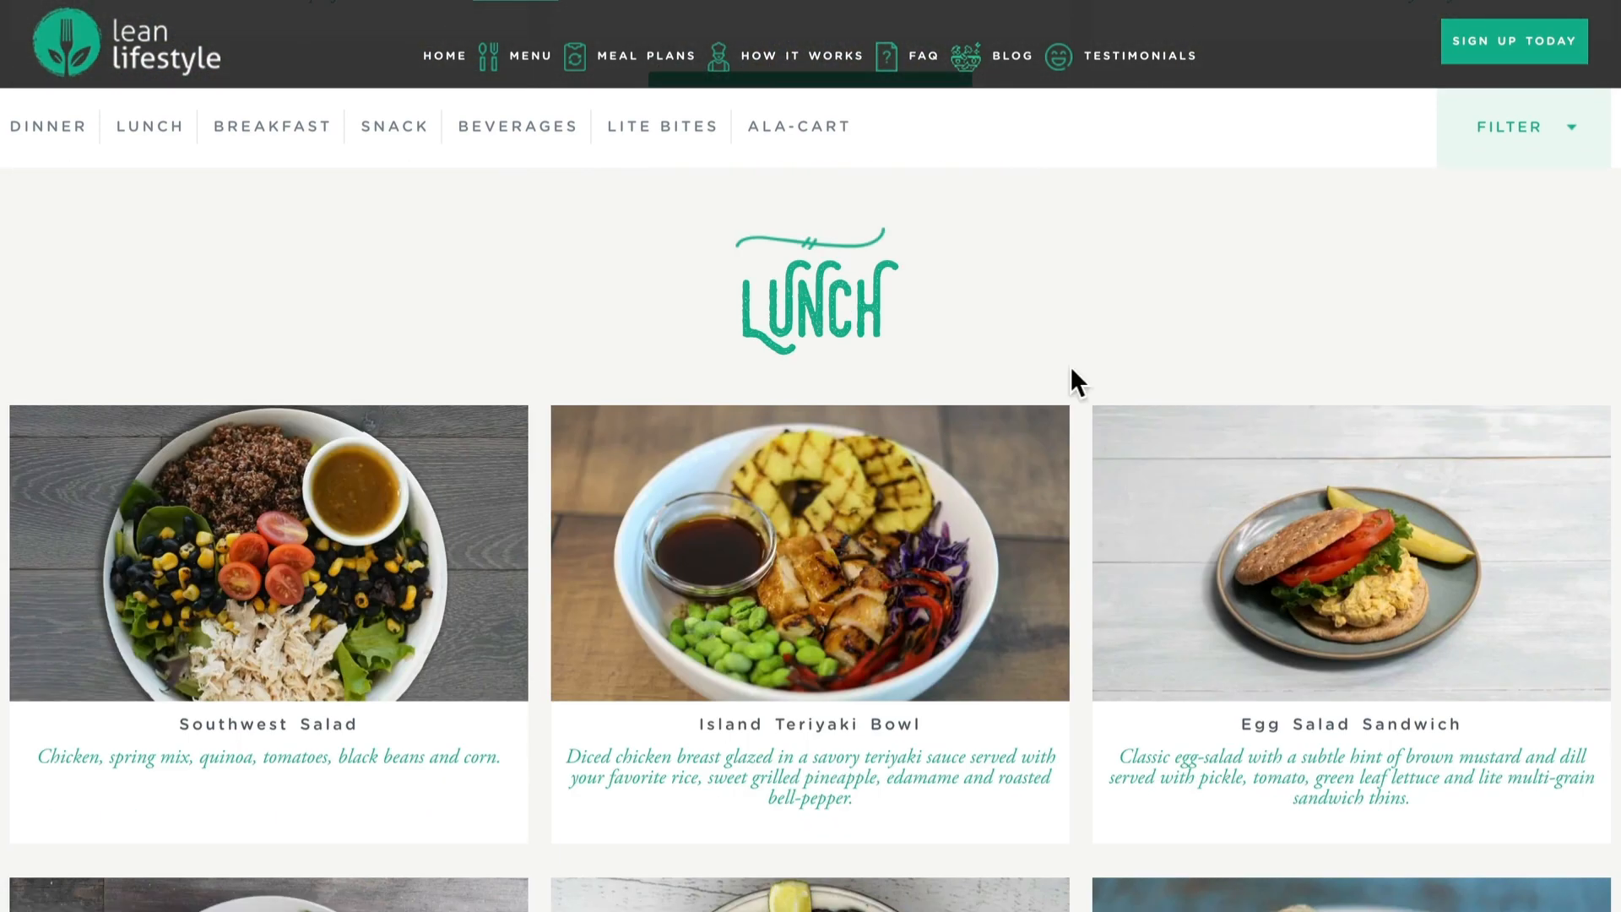
{"action": "left_click", "coordinate": [952, 535]}
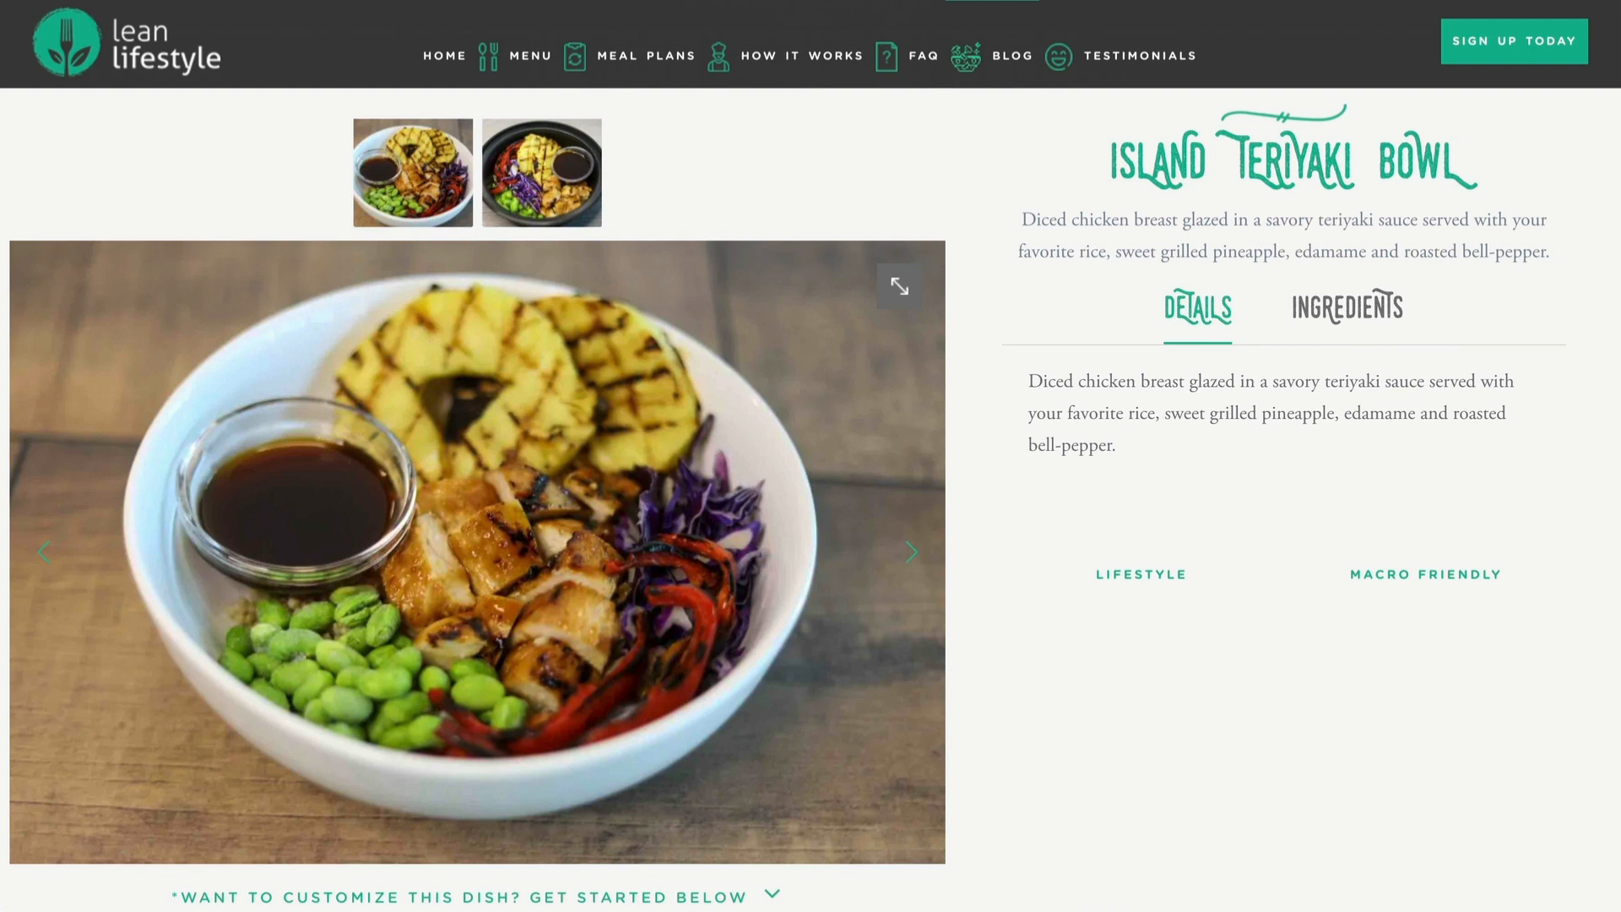
{"action": "left_click", "coordinate": [1344, 327]}
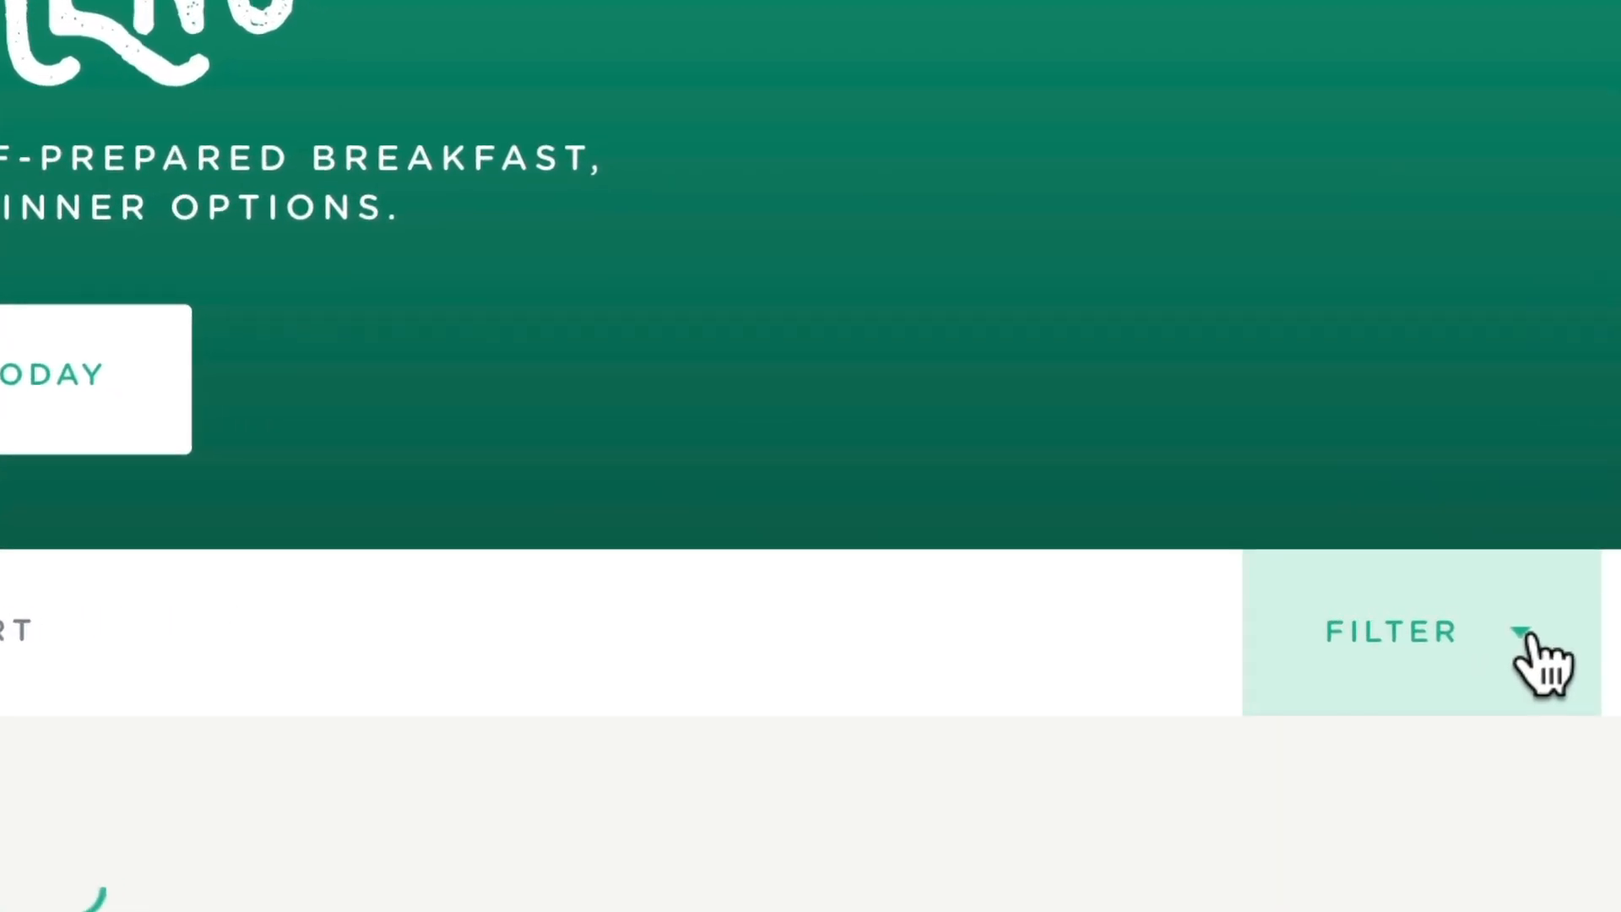
- Show the full menu's filter options for meal type, key ingredient and plan / attribute
{"action": "left_click", "coordinate": [1575, 596]}
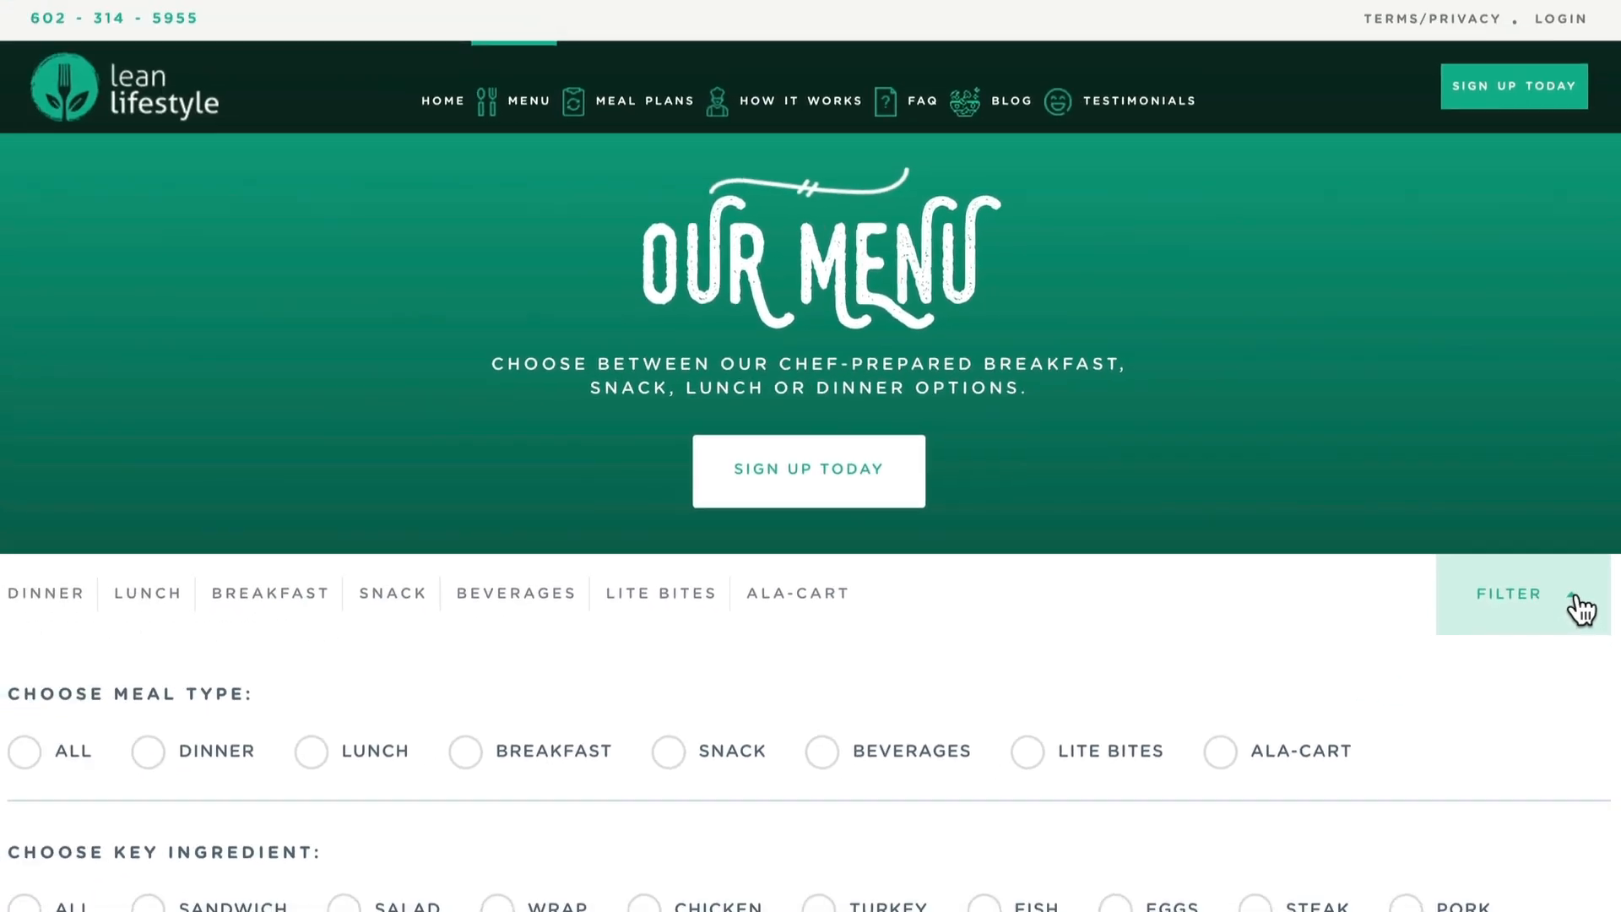
{"action": "scroll", "coordinate": [1582, 608], "scroll_direction": "down", "scroll_amount": 3}
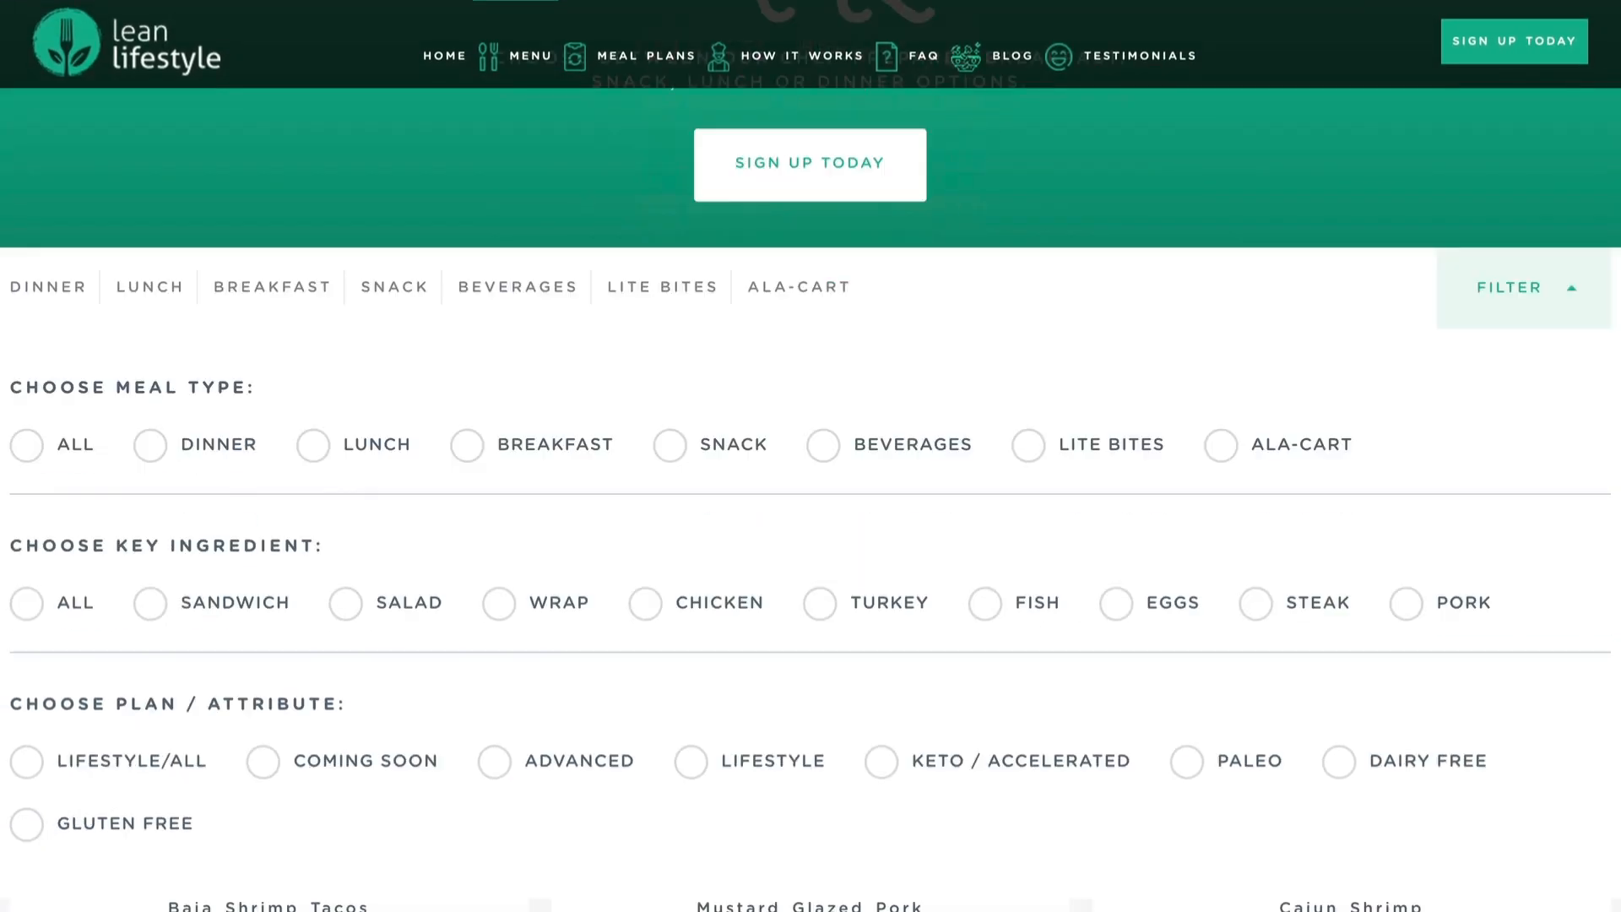
{"action": "scroll", "coordinate": [1090, 582], "scroll_direction": "down", "scroll_amount": 1}
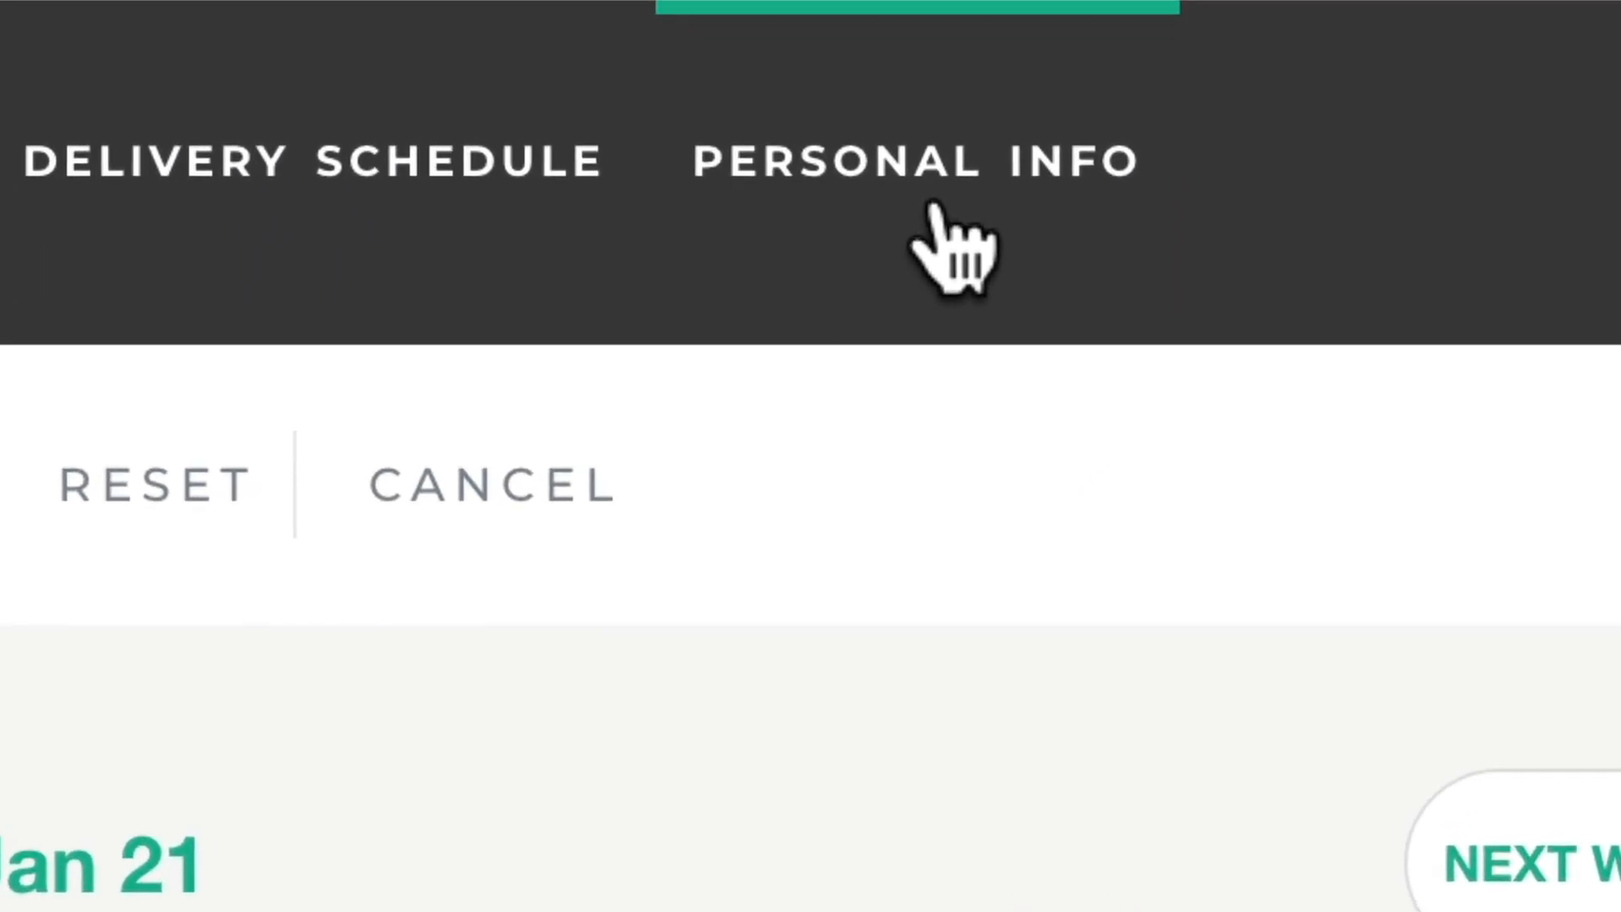
- Review the personal profile, the billing and delivery information, and the invoice history
{"action": "left_click", "coordinate": [1127, 108]}
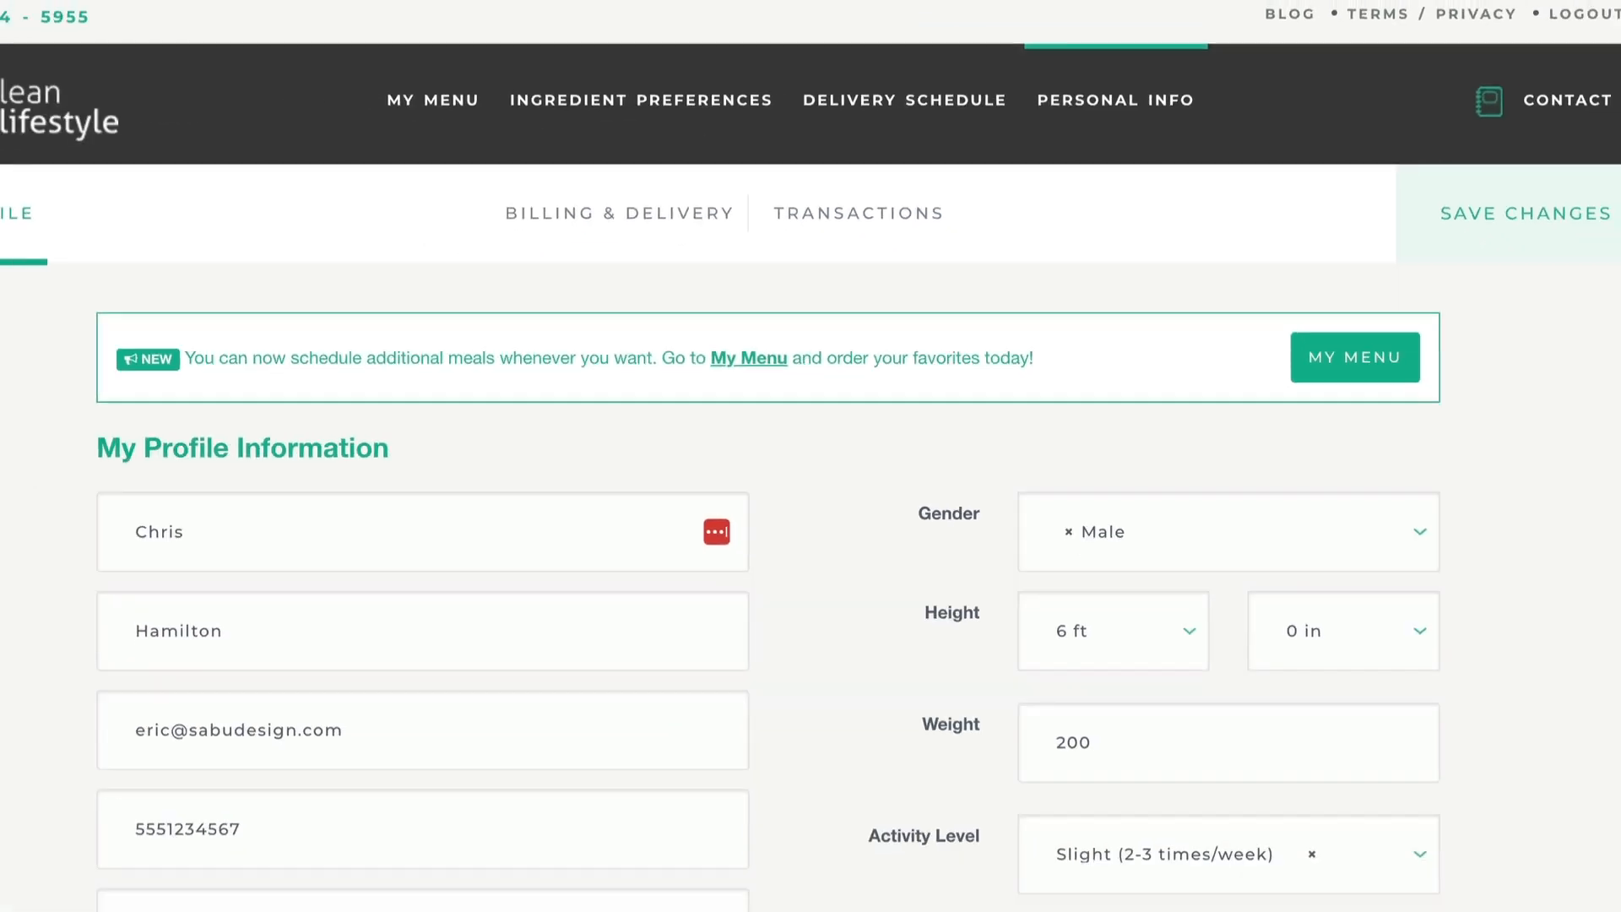
{"action": "left_click", "coordinate": [657, 224]}
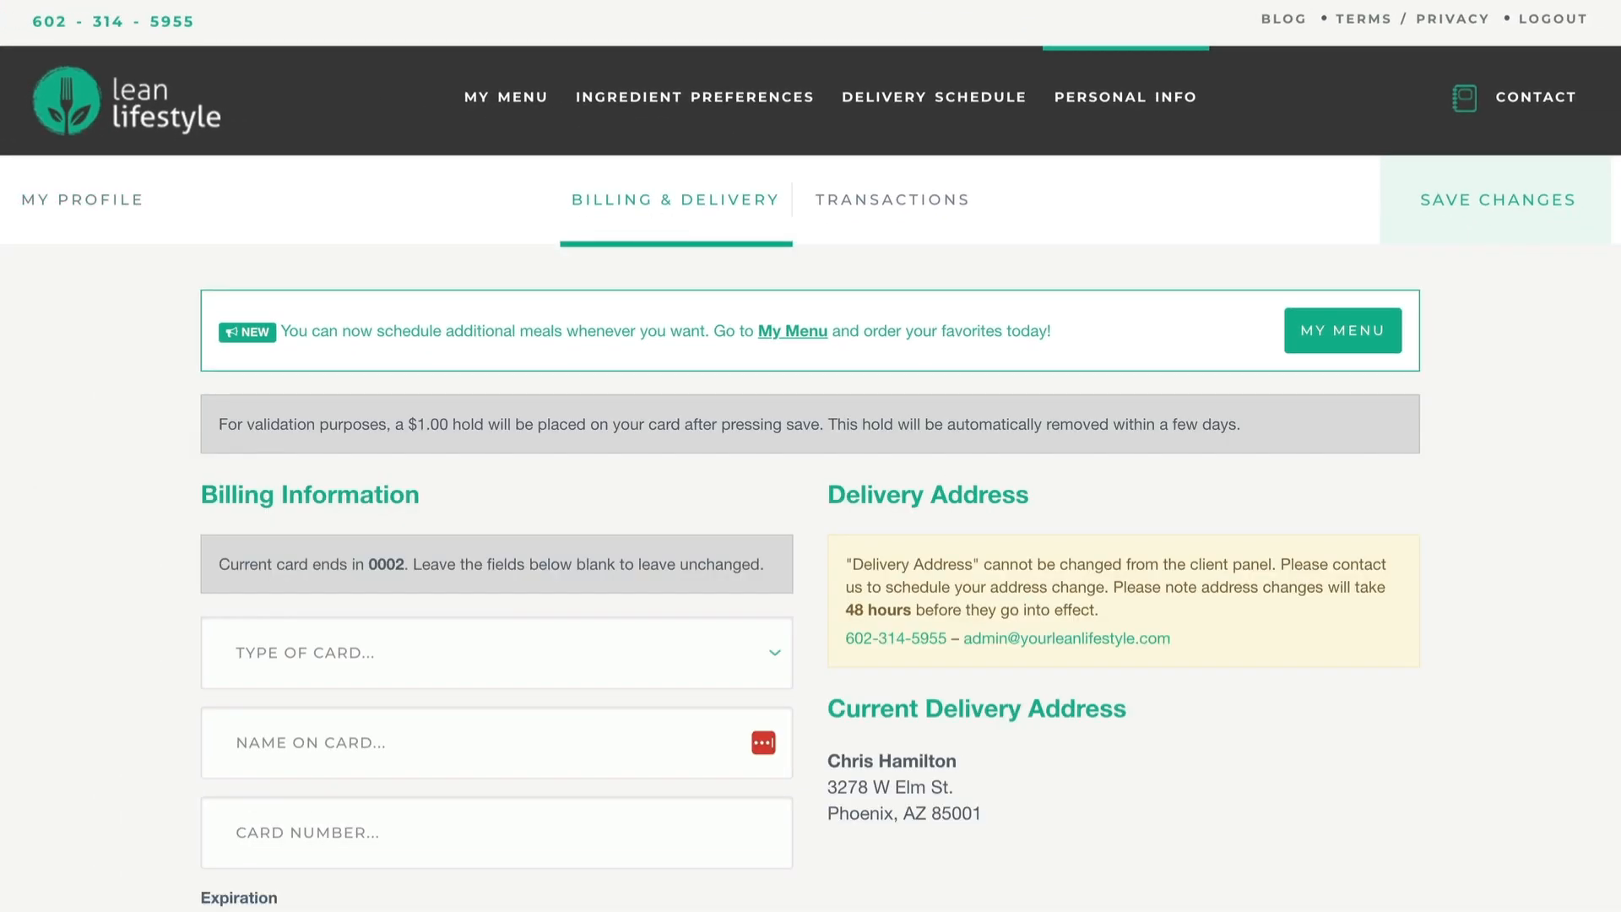
{"action": "left_click", "coordinate": [884, 217]}
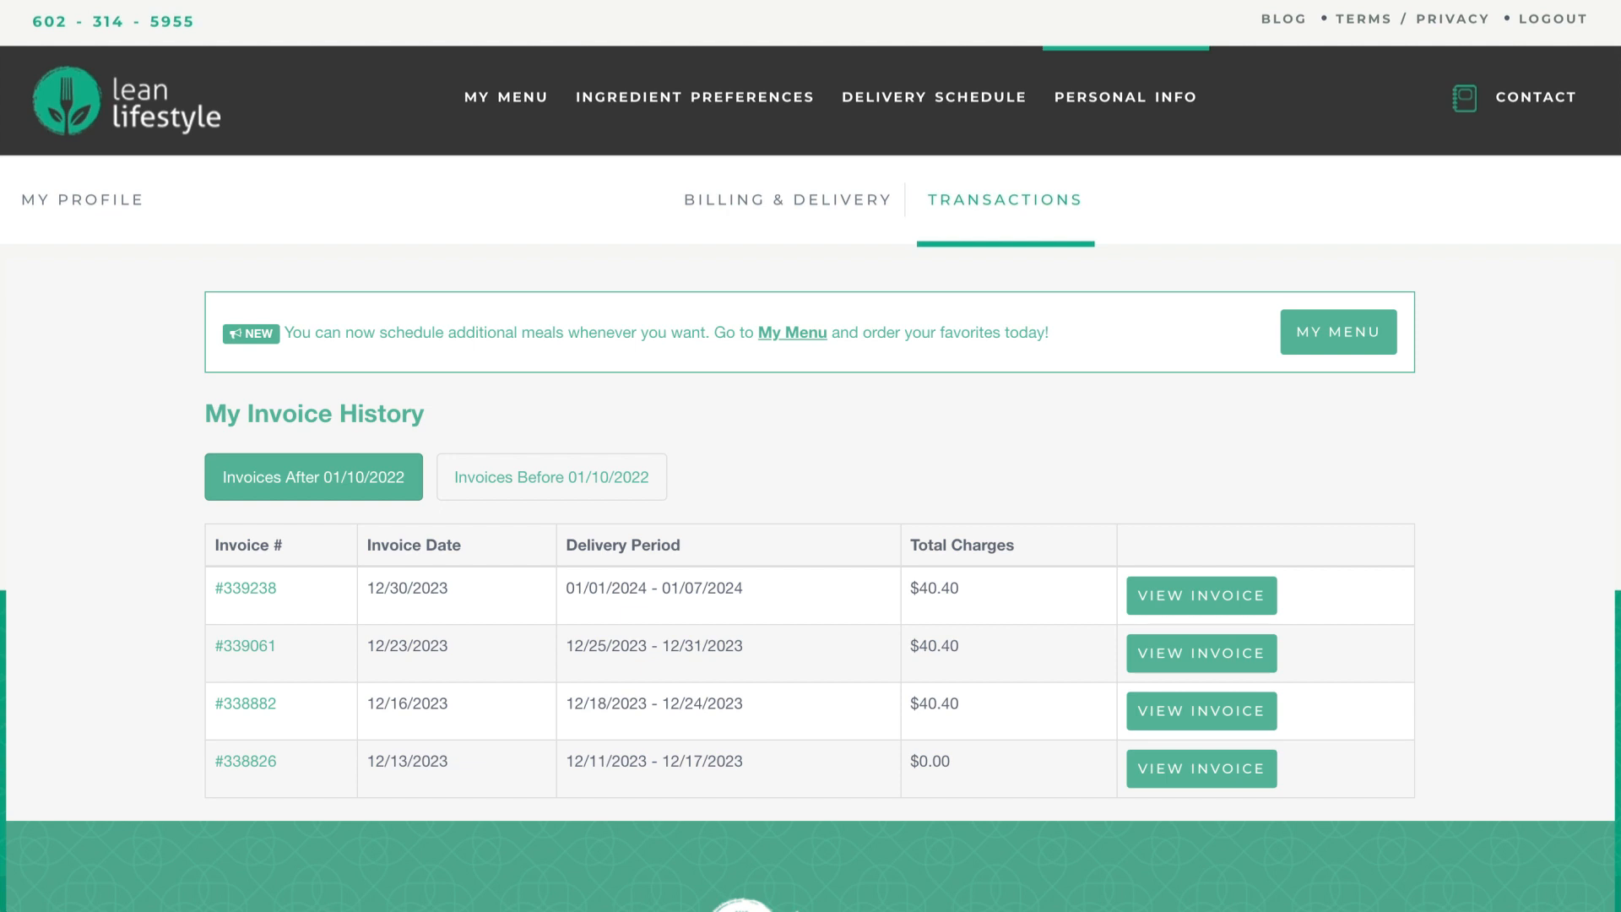
- View the meal service cancellation form and the company's Contact Us page
{"action": "left_click", "coordinate": [794, 222]}
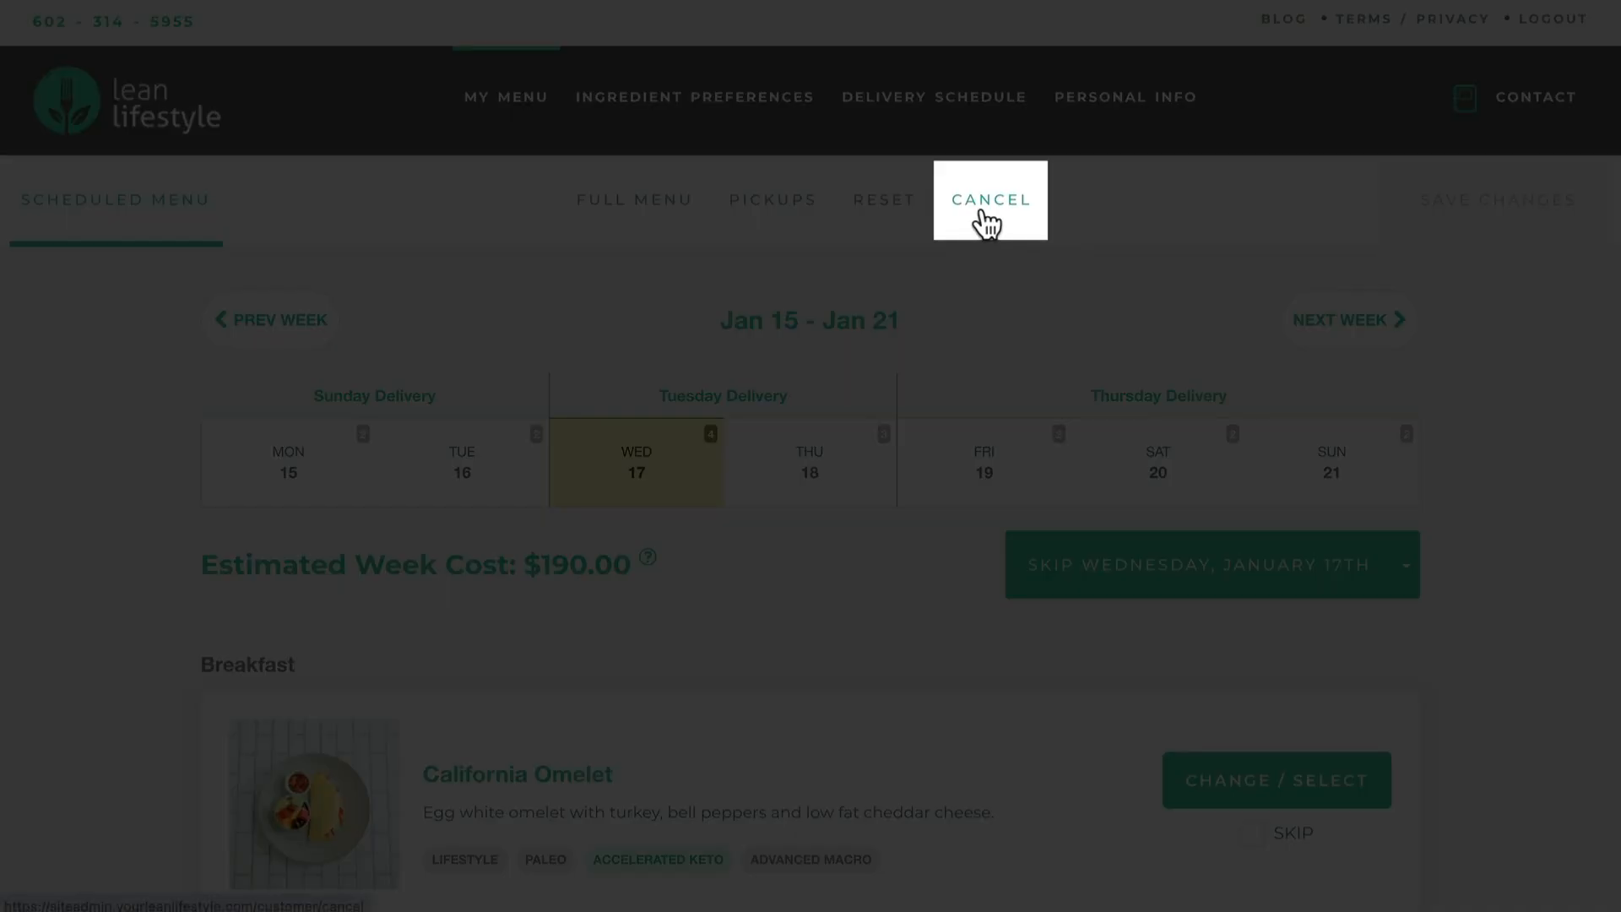
{"action": "left_click", "coordinate": [983, 213]}
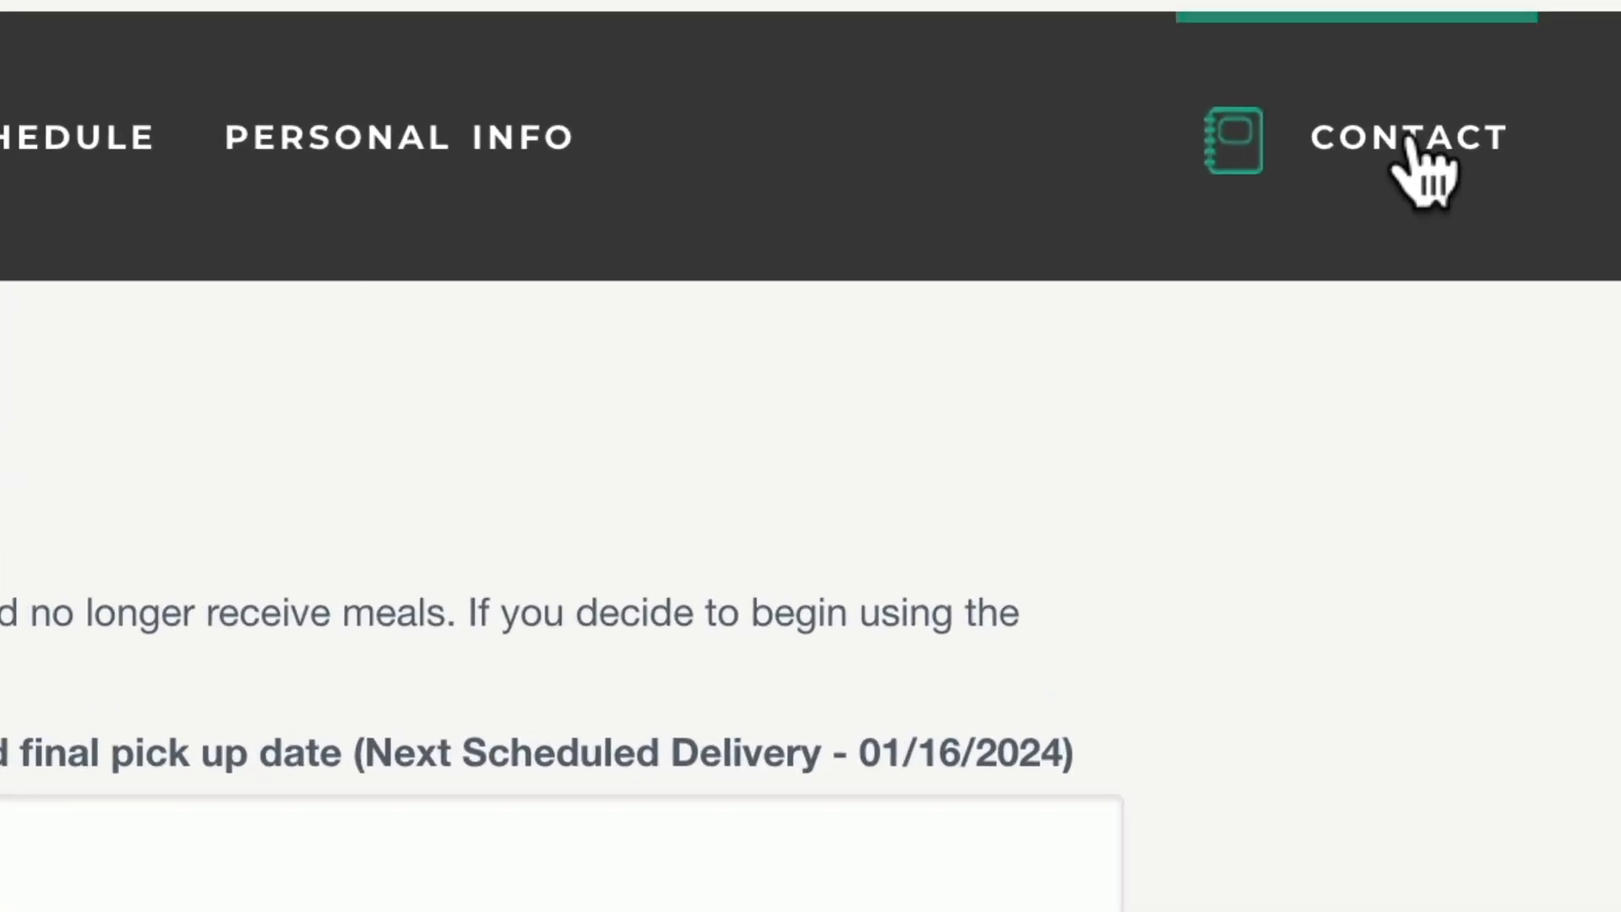
{"action": "scroll", "coordinate": [811, 507], "scroll_direction": "down", "scroll_amount": 10}
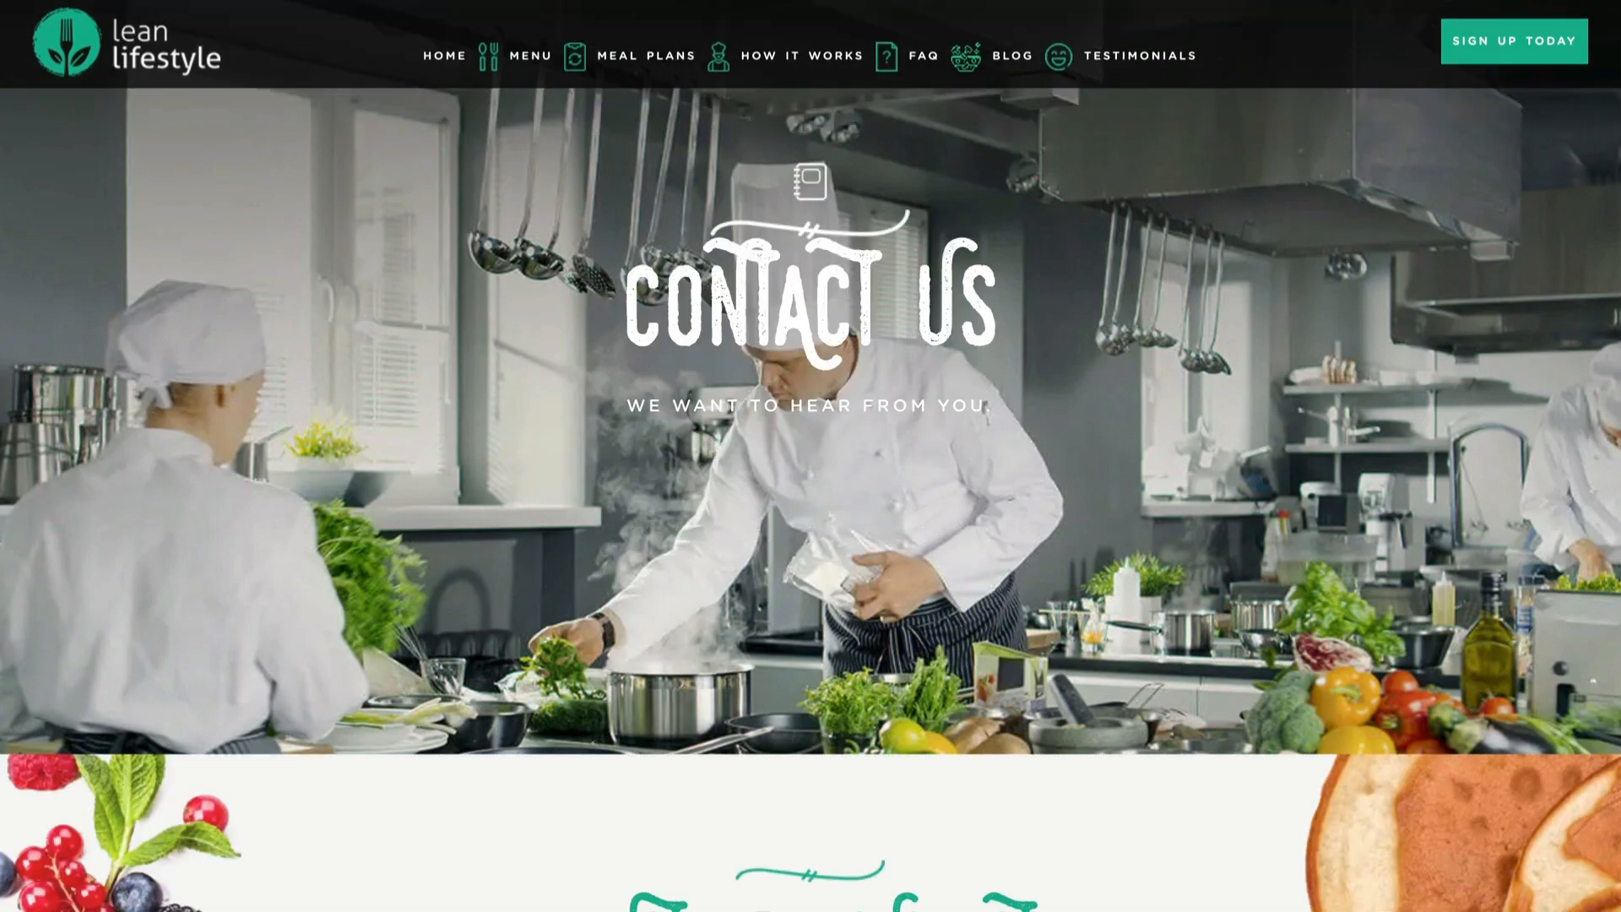